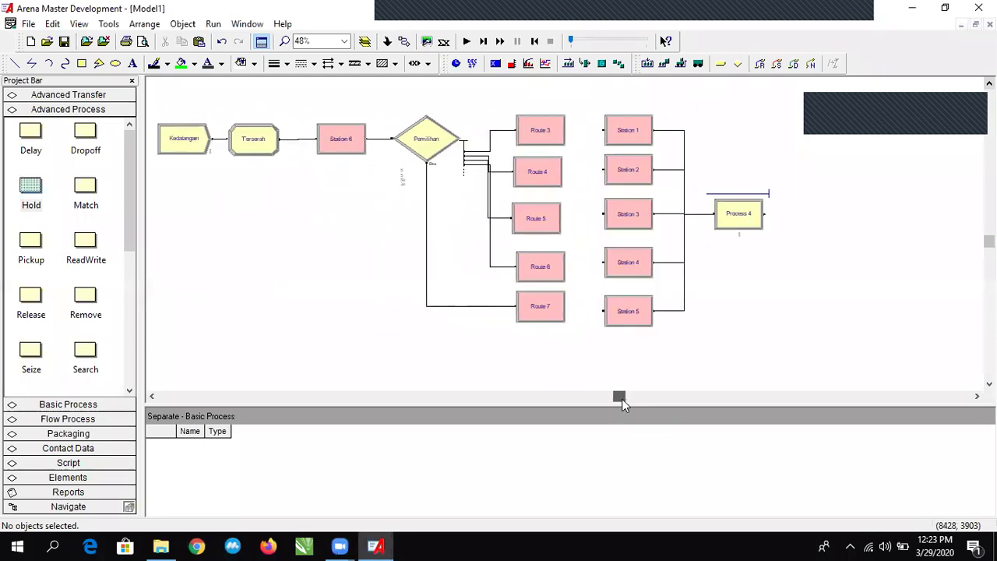
Add a Separate module after Process 4 and review its settings, keeping them as they are.
scroll(676, 311, "up", 3)
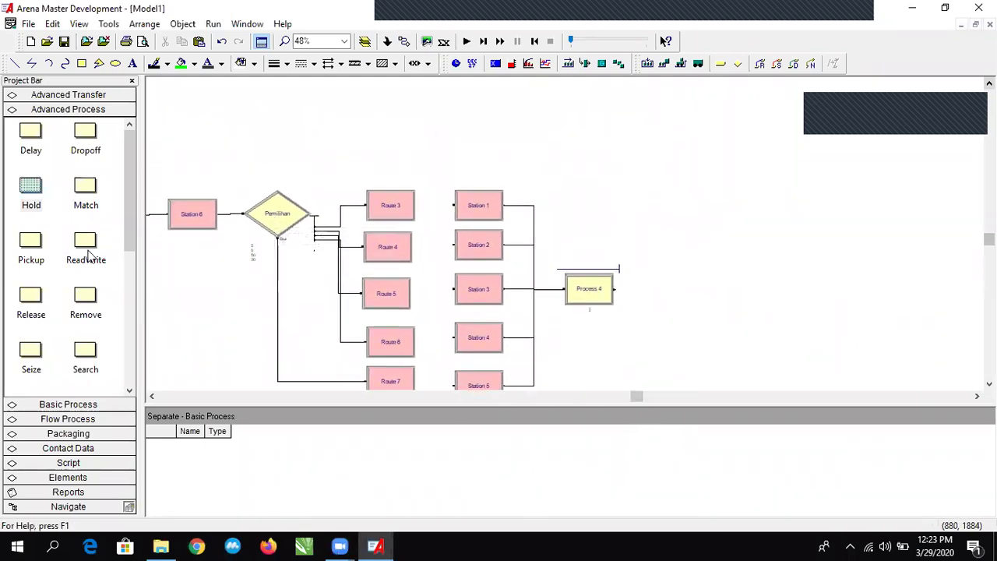
scroll(53, 285, "down", 3)
scroll(65, 348, "up", 3)
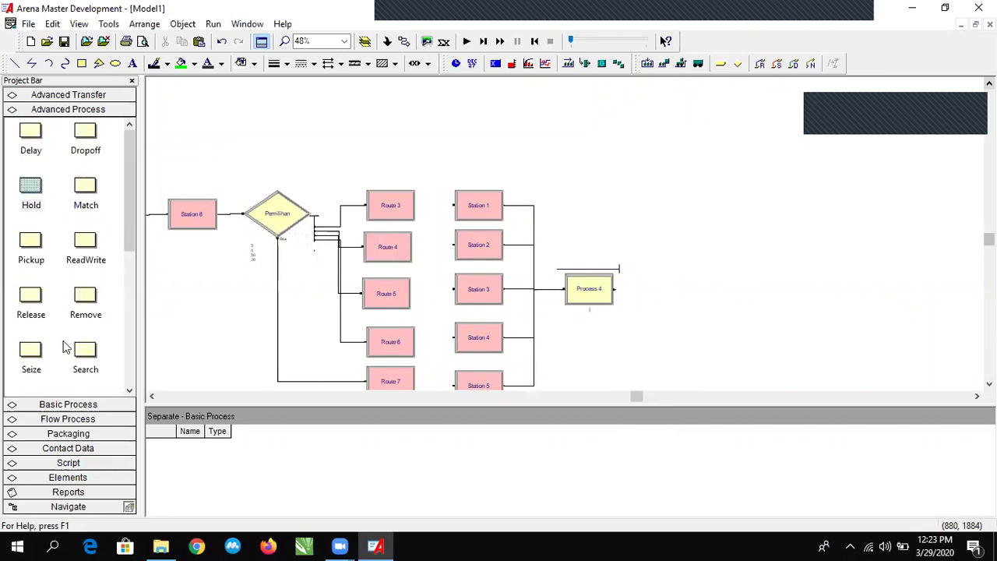
left_click(83, 406)
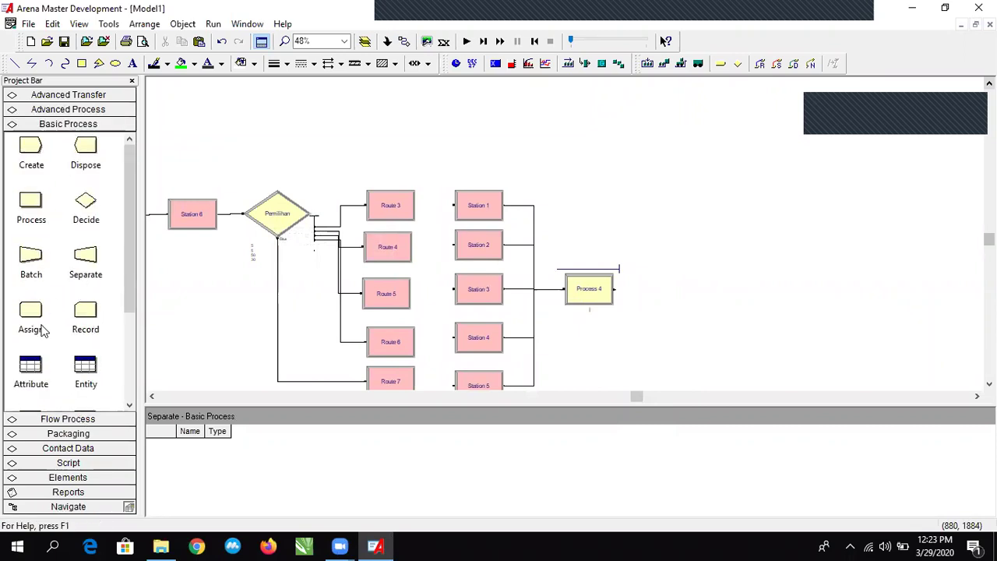
left_click_drag(89, 269, 689, 302)
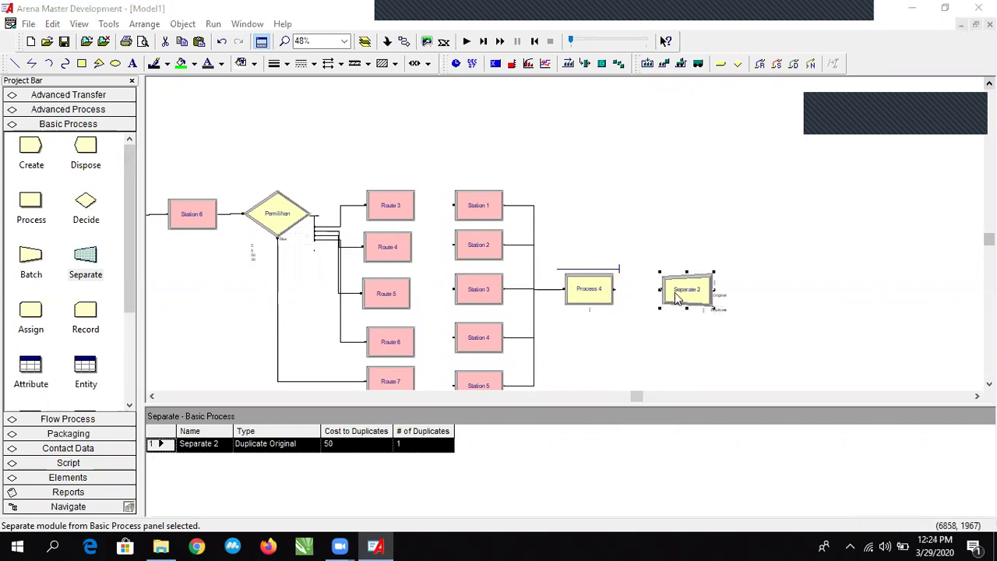
double_click(687, 293)
left_click(620, 167)
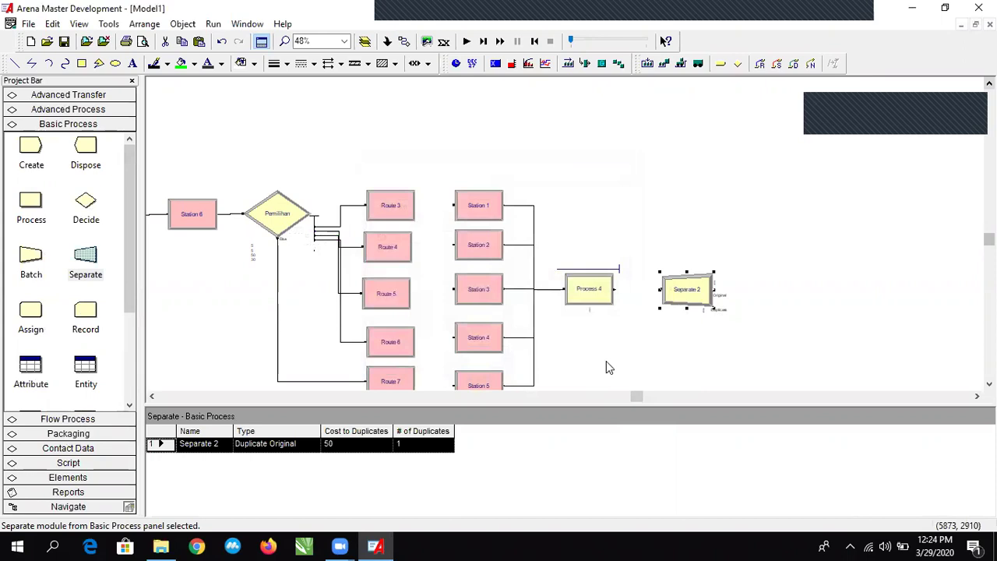
Move the Separate module slightly closer to Process 4 and shift its Original output label against the module.
scroll(635, 285, "down", 3)
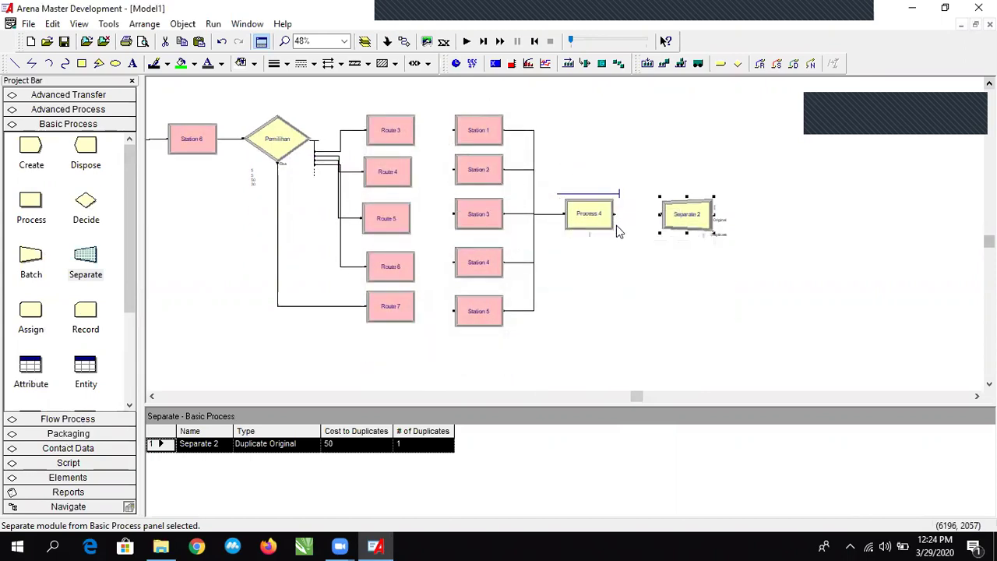
left_click(686, 220)
left_click_drag(686, 220, 684, 216)
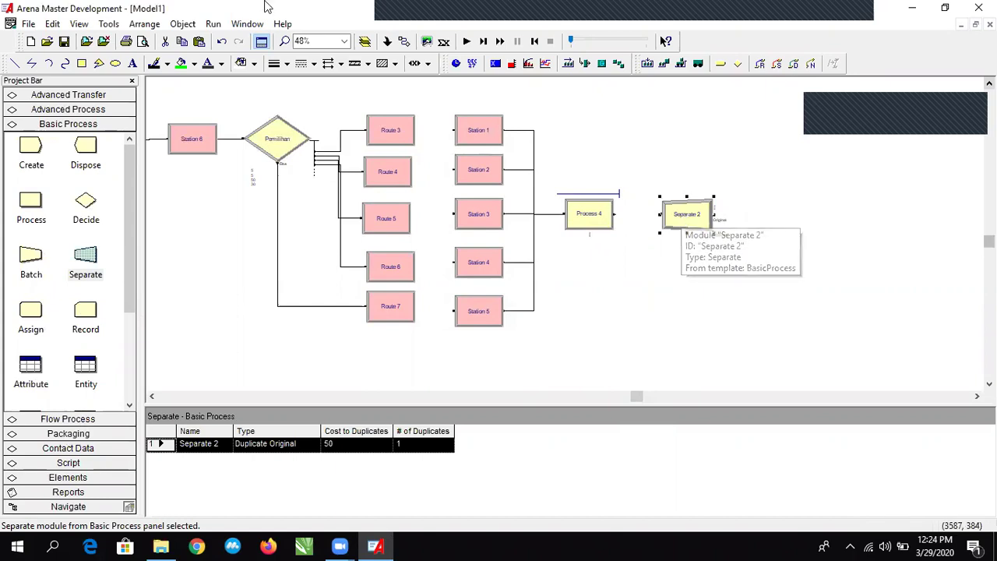
left_click_drag(690, 213, 682, 215)
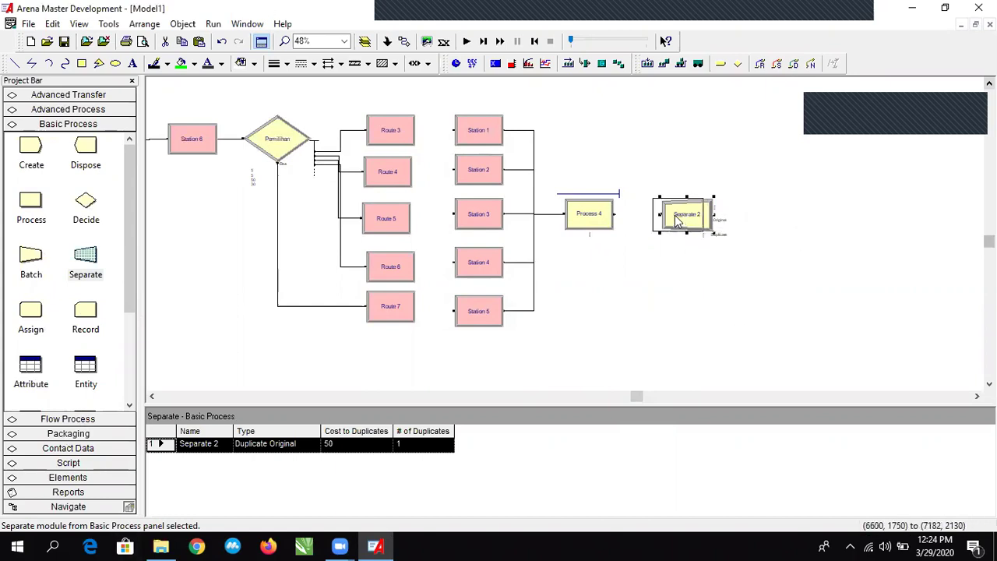
left_click(723, 208)
key("Delete")
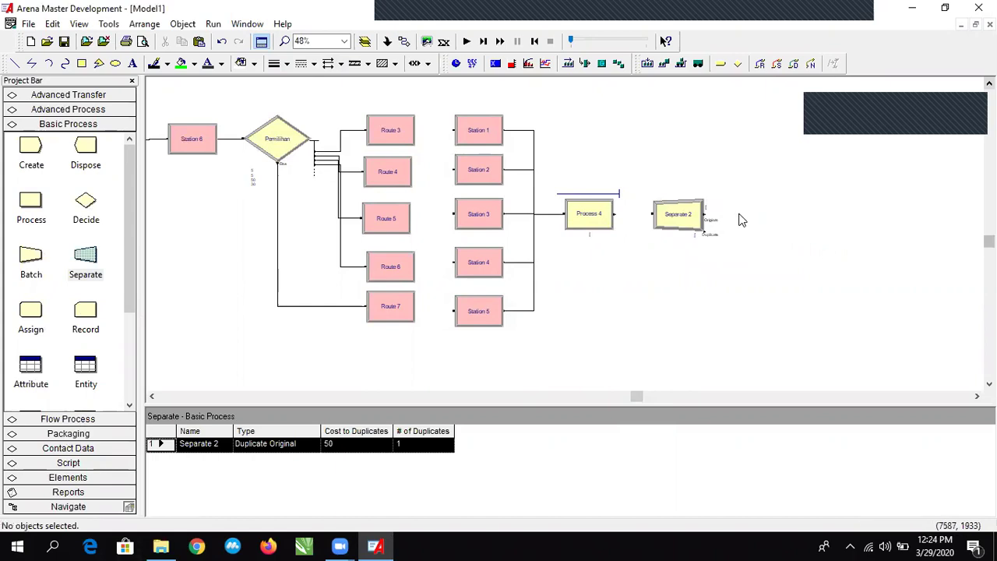
left_click_drag(715, 231, 724, 232)
left_click(716, 216)
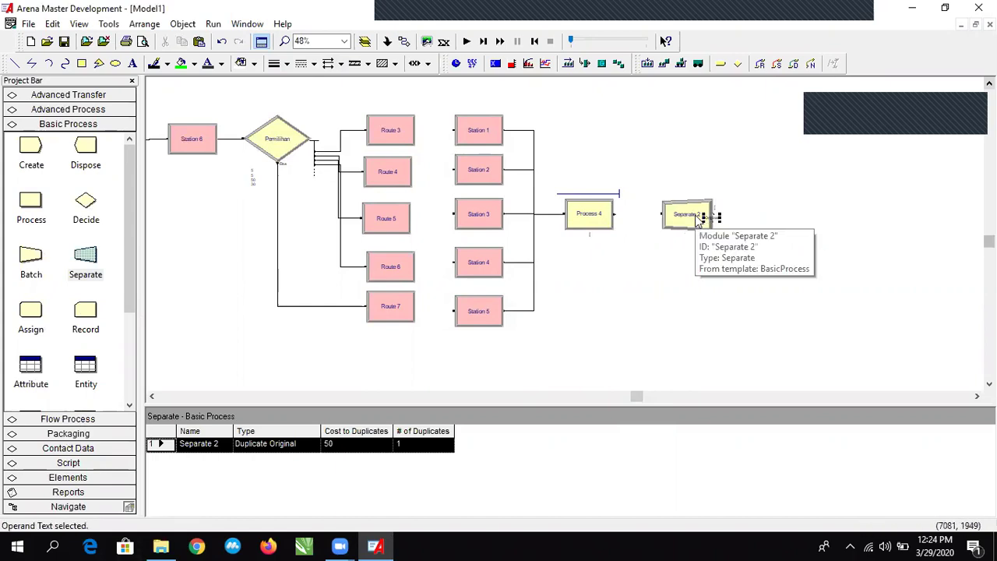
left_click(718, 223)
left_click_drag(818, 287, 676, 218)
left_click(737, 195)
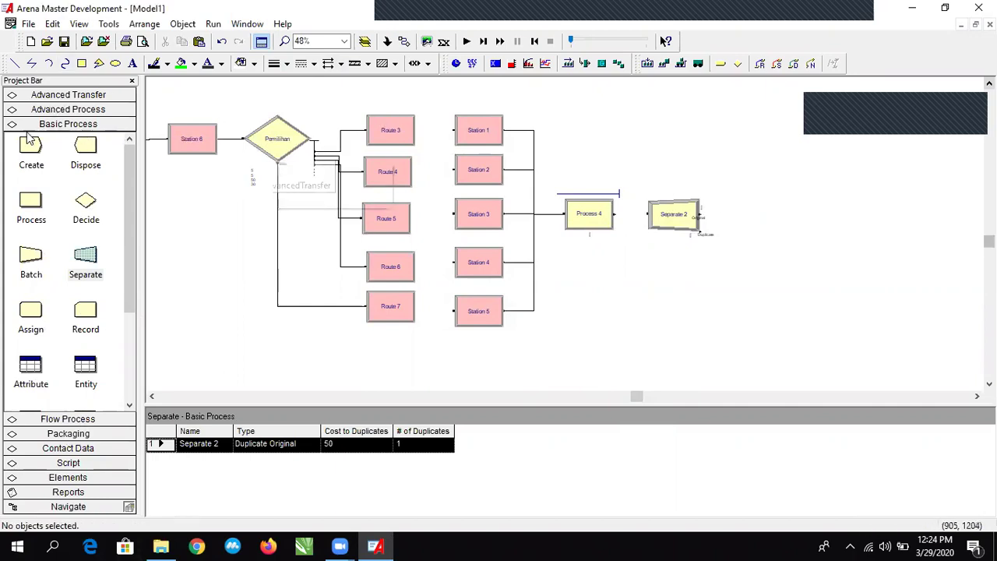
Place two Route modules, one above the other, after the Separate module and a Station module beside each route.
left_click(88, 95)
left_click_drag(95, 170, 749, 226)
left_click_drag(85, 176, 766, 282)
left_click_drag(31, 234, 828, 219)
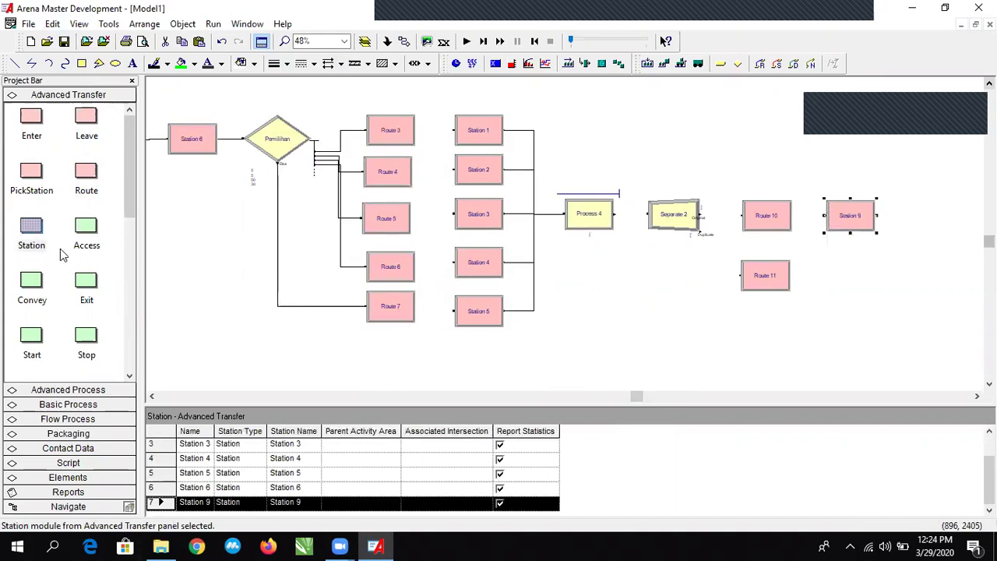
left_click_drag(398, 217, 834, 282)
Delete the connection between the two new stations and align the new station and route modules in two rows.
left_click(864, 246)
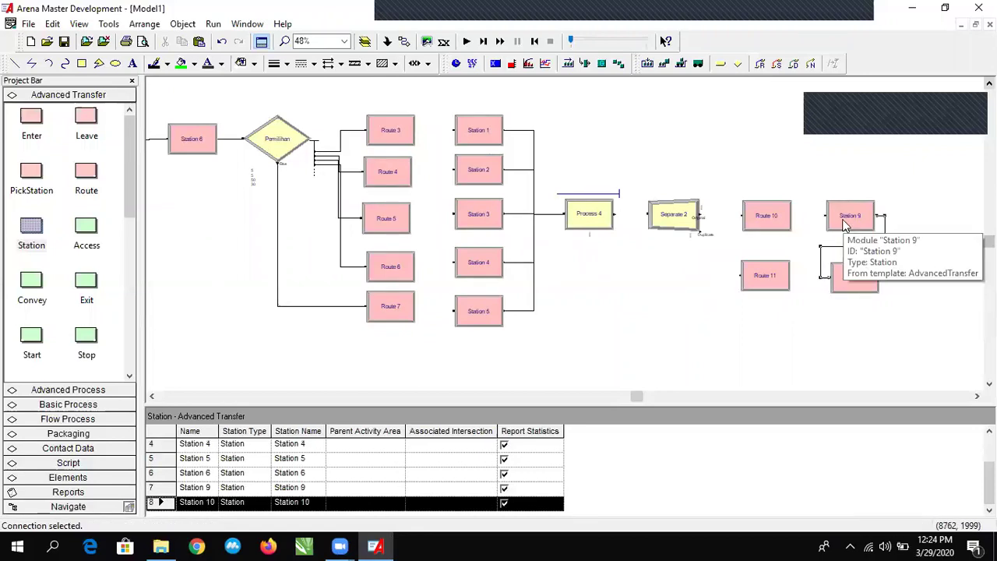
key("Delete")
left_click_drag(860, 206, 863, 223)
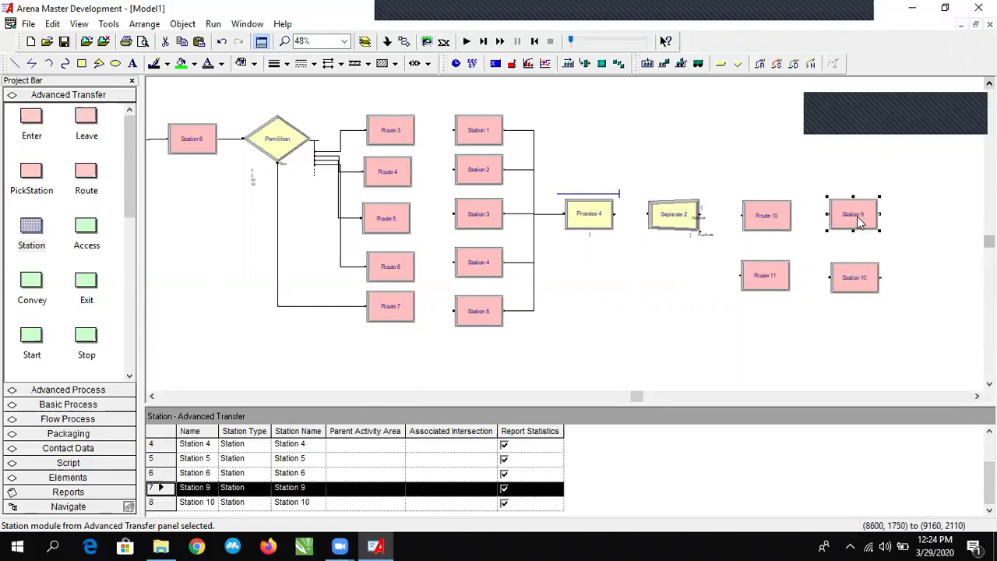
left_click_drag(863, 285, 866, 282)
left_click_drag(771, 296, 776, 296)
left_click(732, 145)
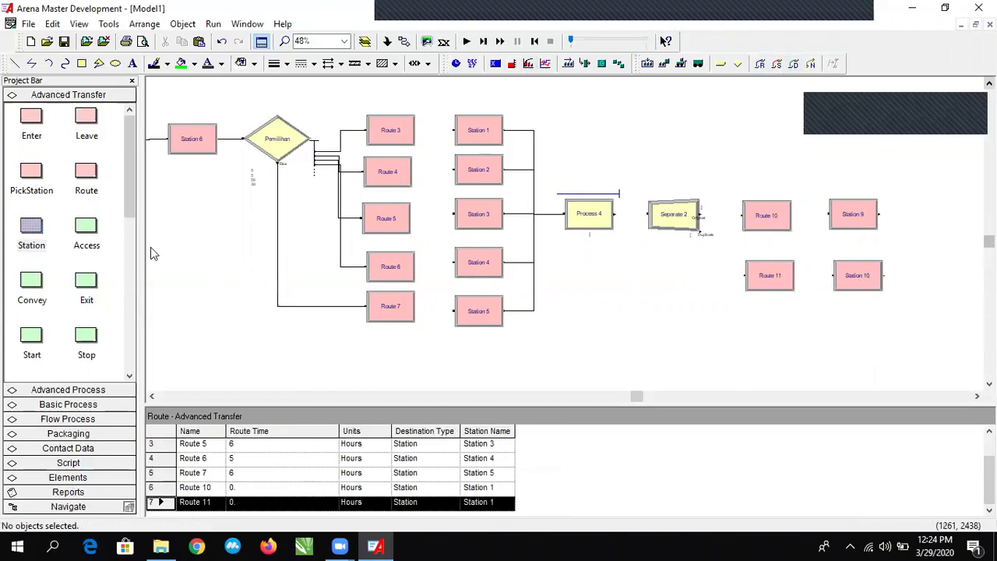
Connect the output of Process 4 to the input of the Separate module.
left_click(427, 41)
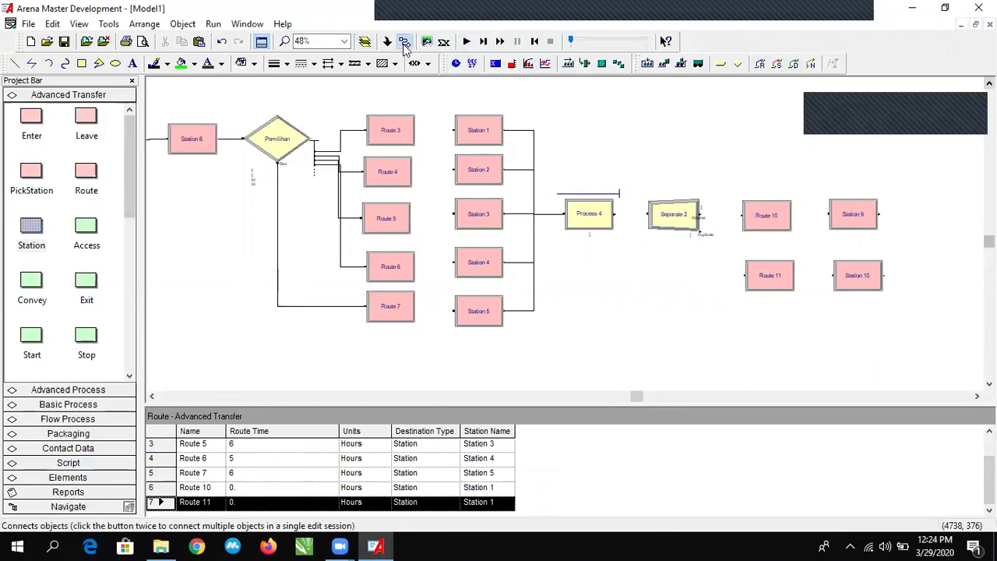
left_click(616, 216)
left_click(647, 214)
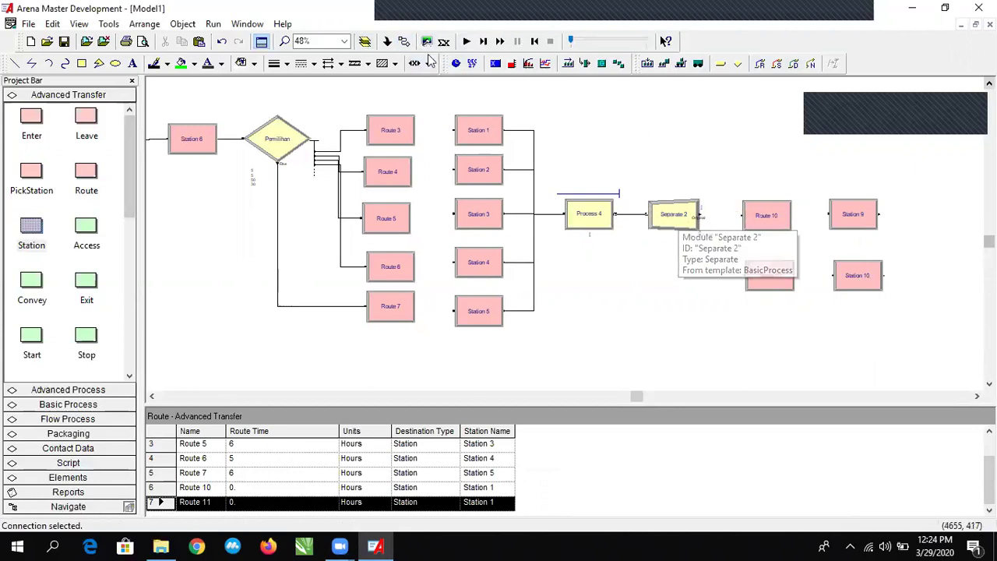
Connect the Separate module's original output to Route 10 and its duplicate output to Route 11.
left_click(688, 222)
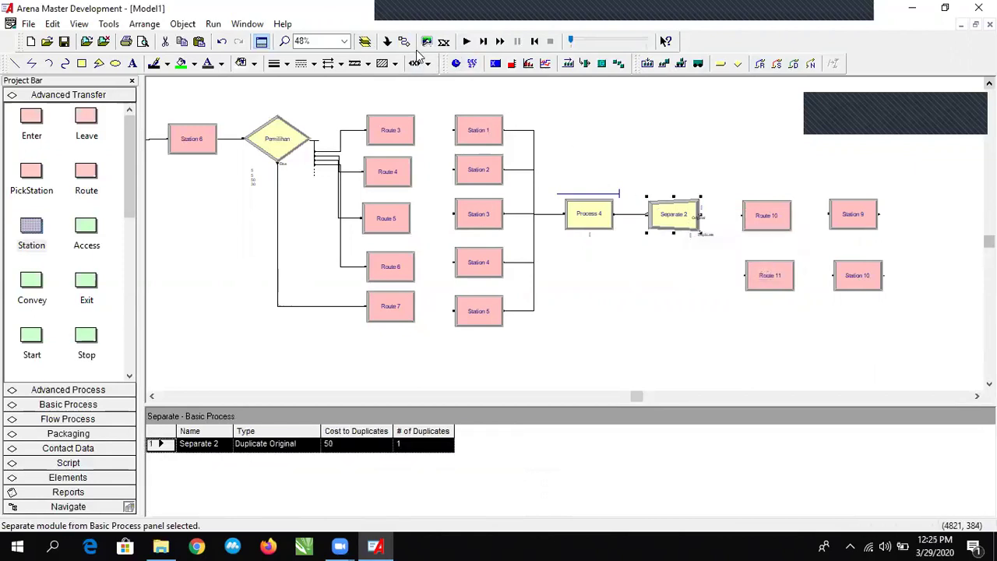
left_click(703, 215)
left_click(742, 215)
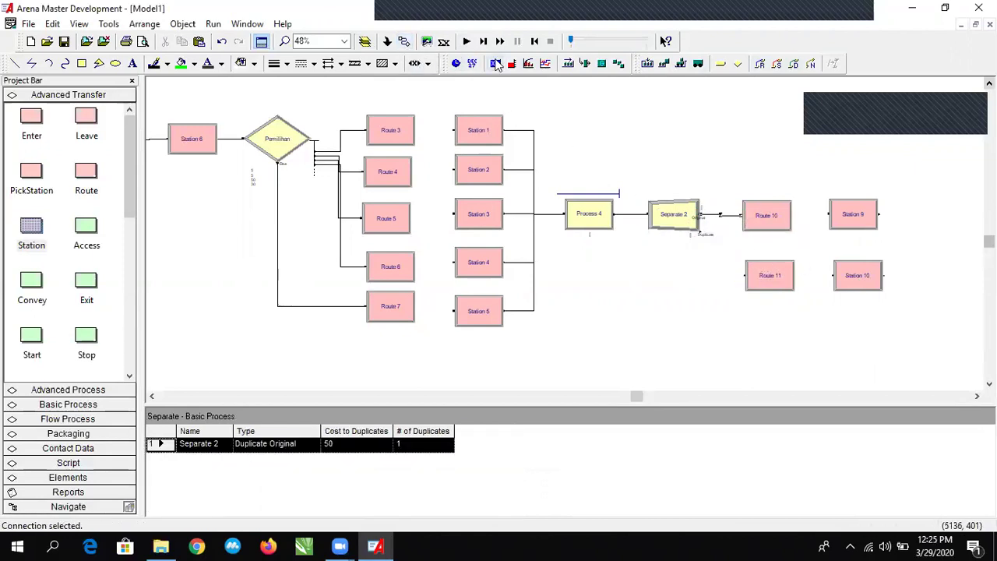
left_click(404, 41)
left_click(702, 231)
left_click(746, 275)
Set the destination station of Route 10 to Station 9.
left_click(772, 221)
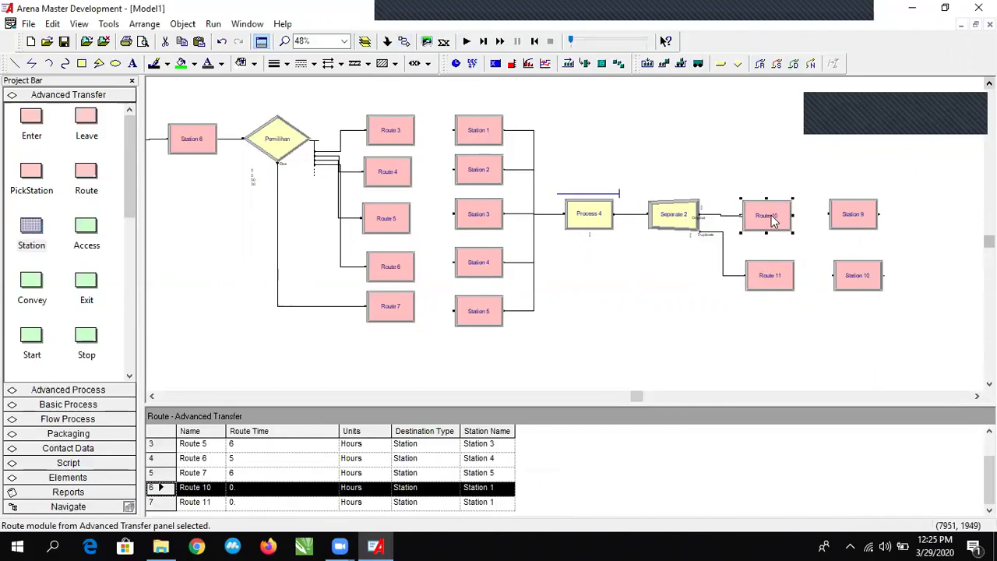
double_click(771, 220)
left_click(603, 303)
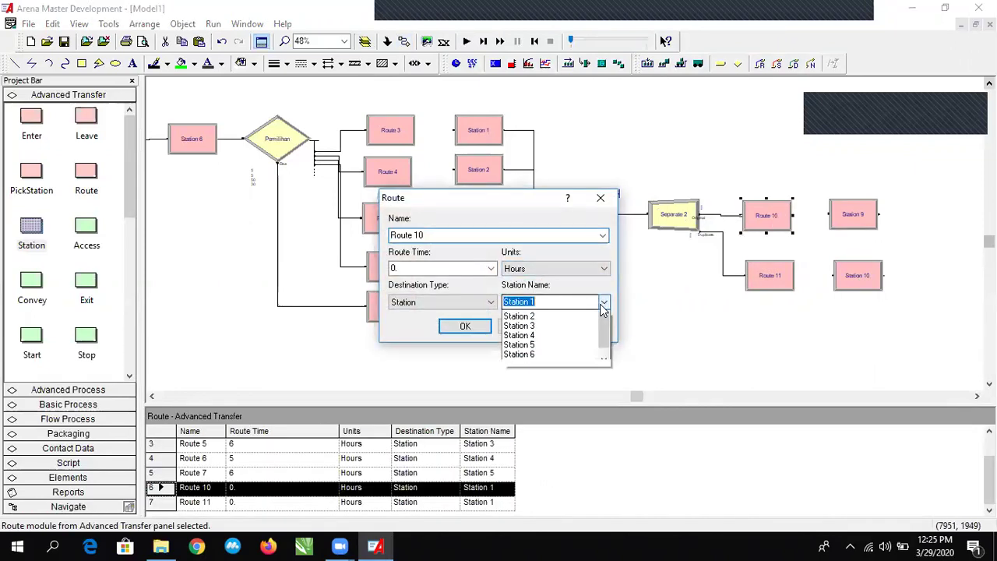
scroll(585, 338, "down", 1)
left_click(539, 373)
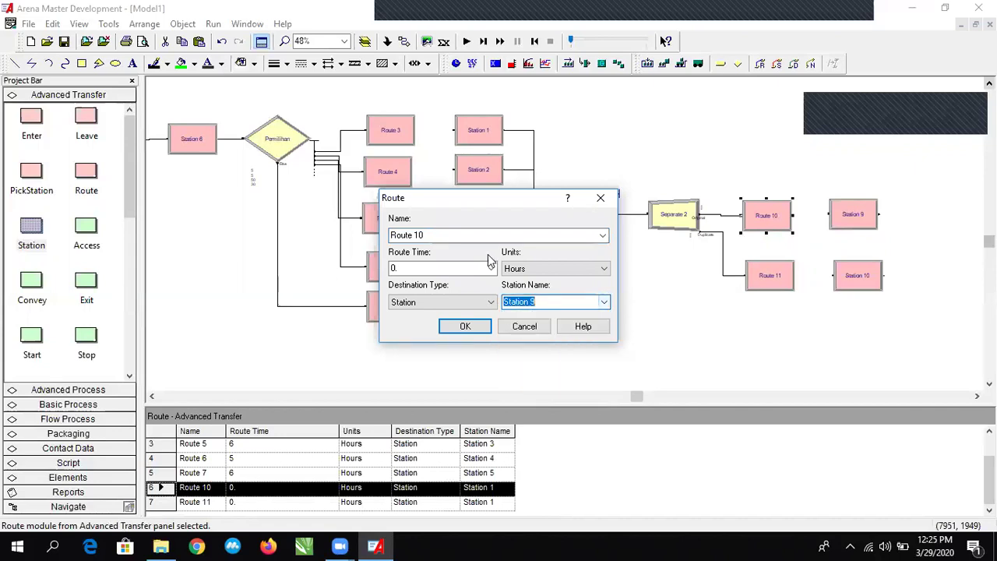
left_click(472, 328)
Rename the Station 9 module as Stasiun Sembilan, keeping its station name.
double_click(843, 223)
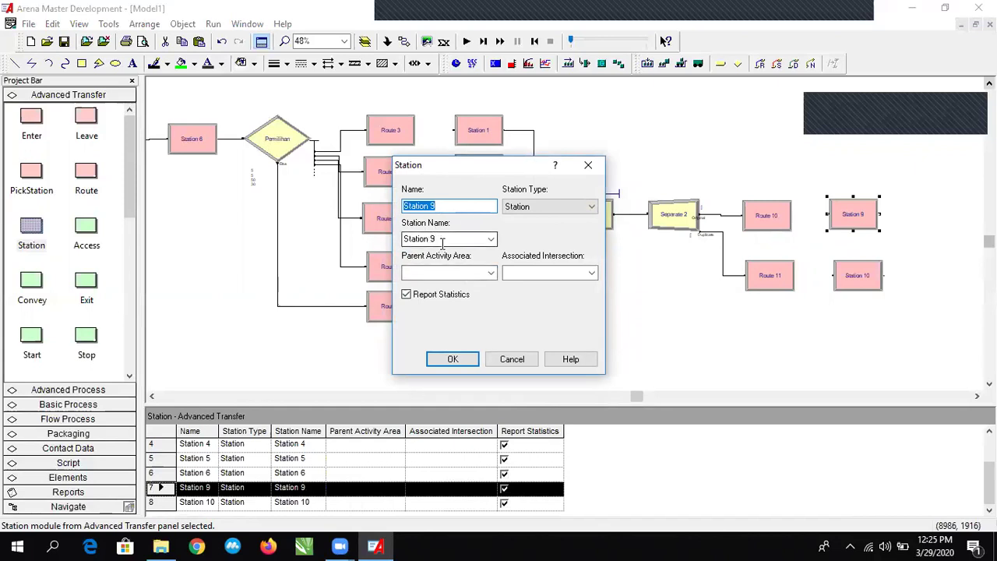
key("BackSpace")
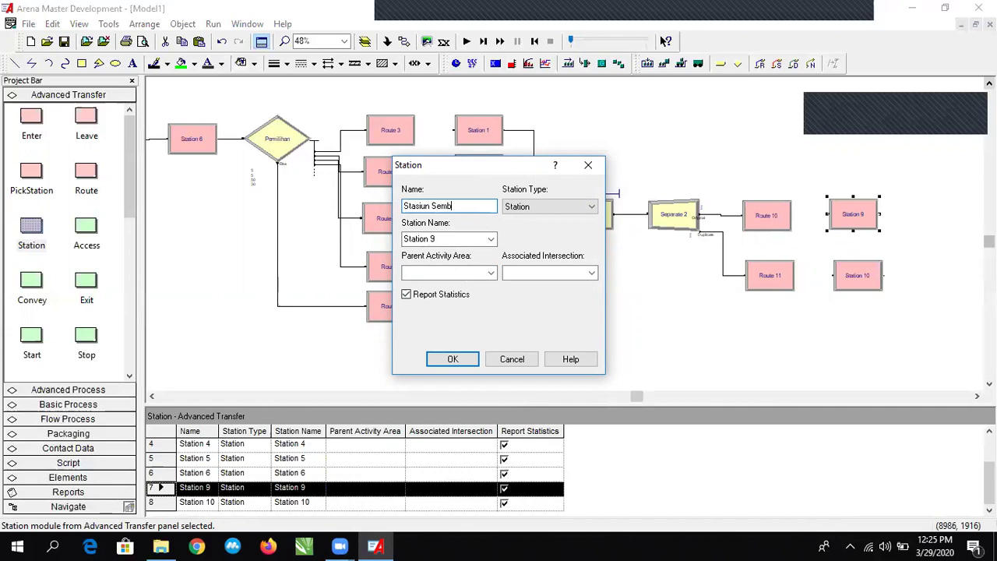
key("Return")
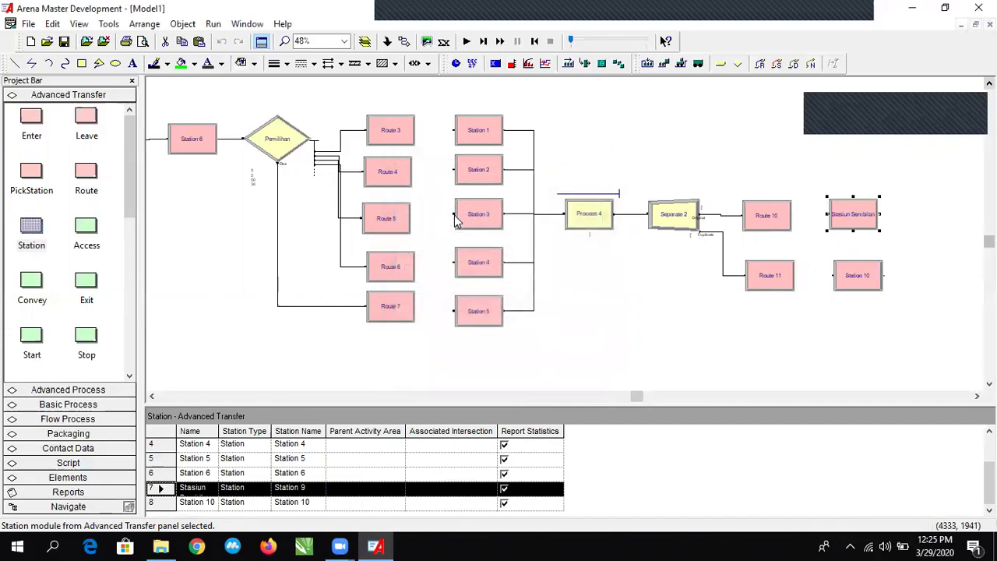
Rename the Station 10 module as Stasiun Sepuluh and align it below Stasiun Sembilan.
double_click(845, 268)
type("Stasiun Sepuluh")
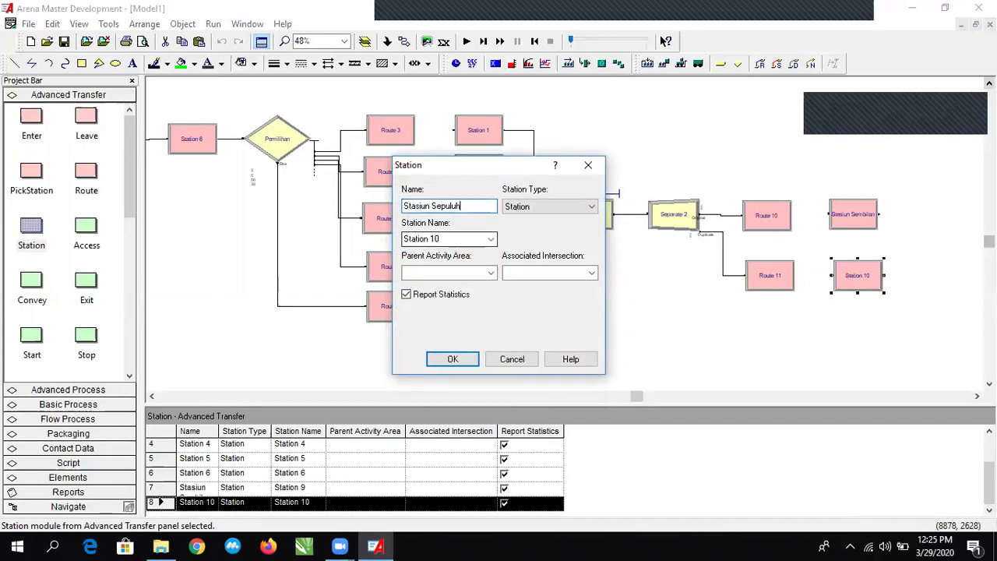
key("Return")
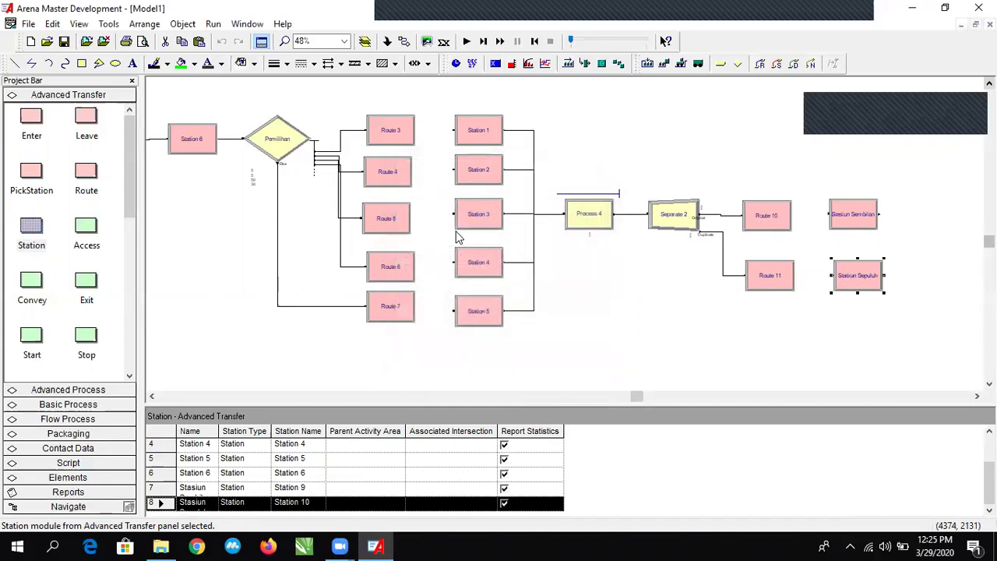
left_click(860, 281)
left_click_drag(858, 280, 854, 280)
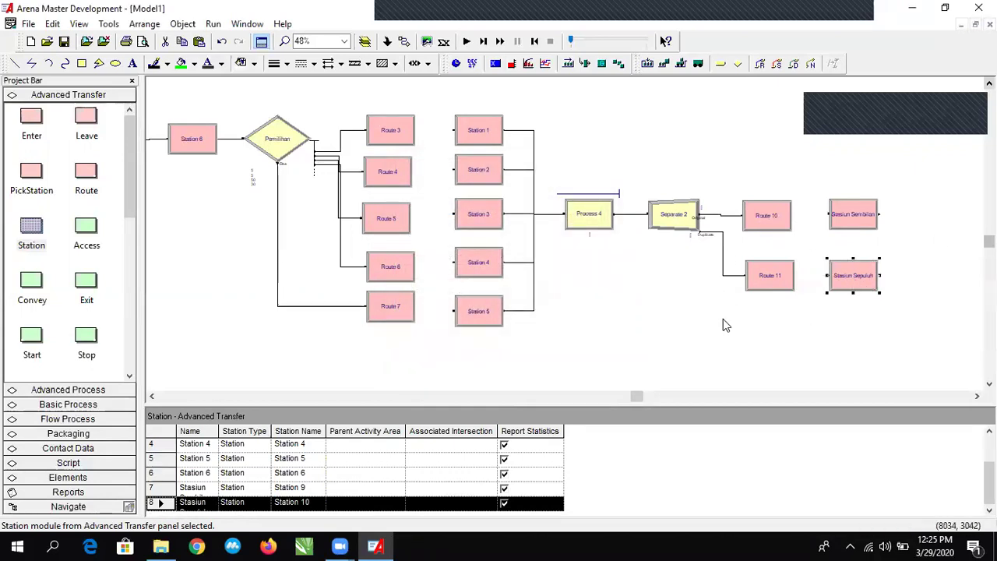
Compare the station name in the Stasiun Sembilan module with the destination station set in Route 10.
double_click(854, 218)
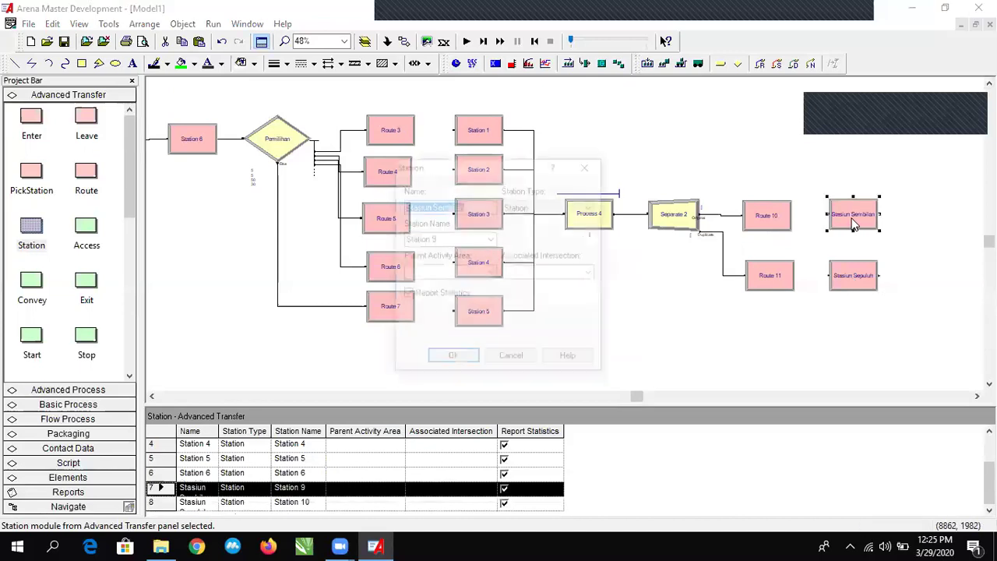
left_click(588, 164)
double_click(767, 216)
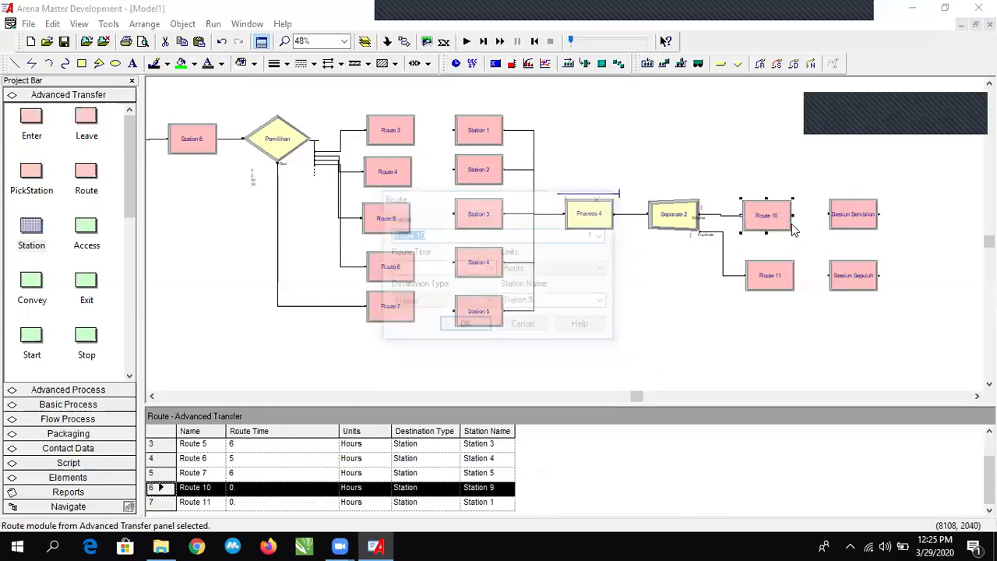
left_click(600, 197)
double_click(853, 216)
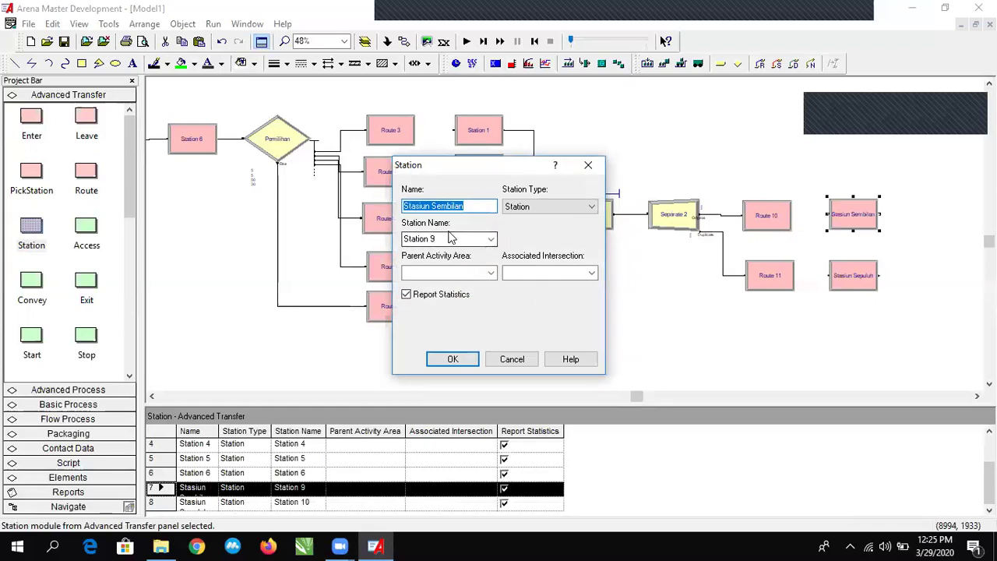
left_click(448, 239)
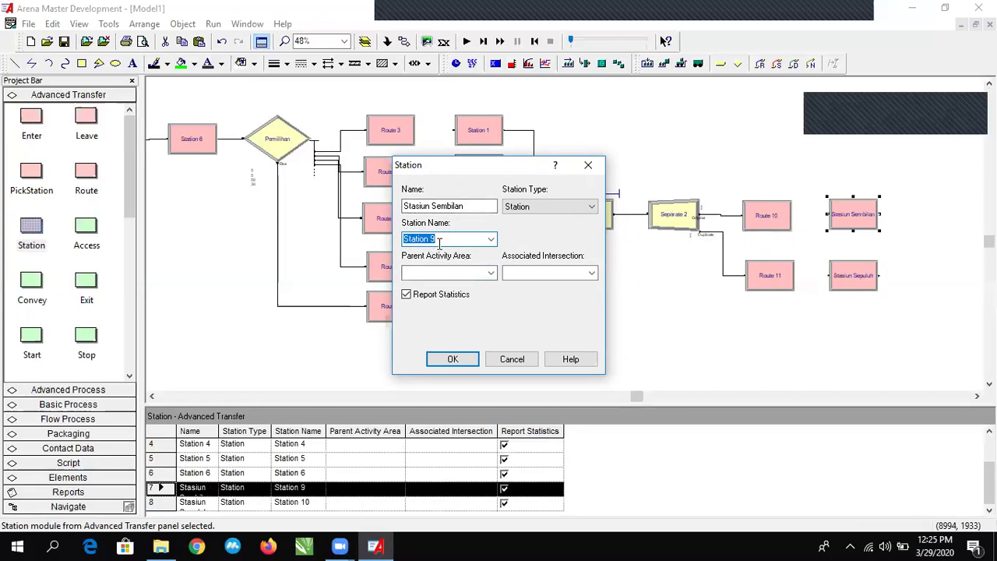
type("S")
key("Return")
Set Route 10's route time to 5 Seconds and its destination station to S9.
left_click(781, 216)
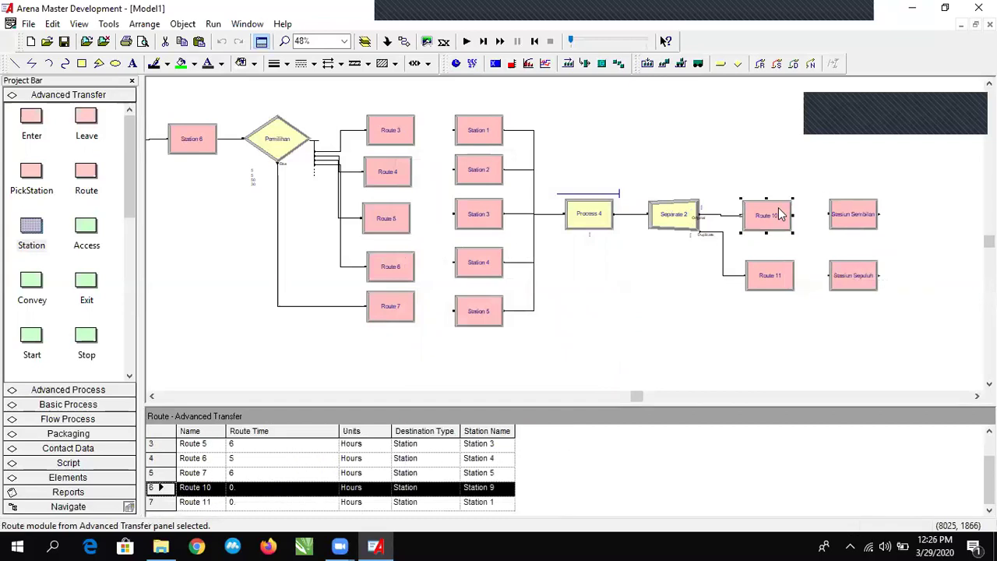
double_click(781, 216)
key("Tab")
type("5")
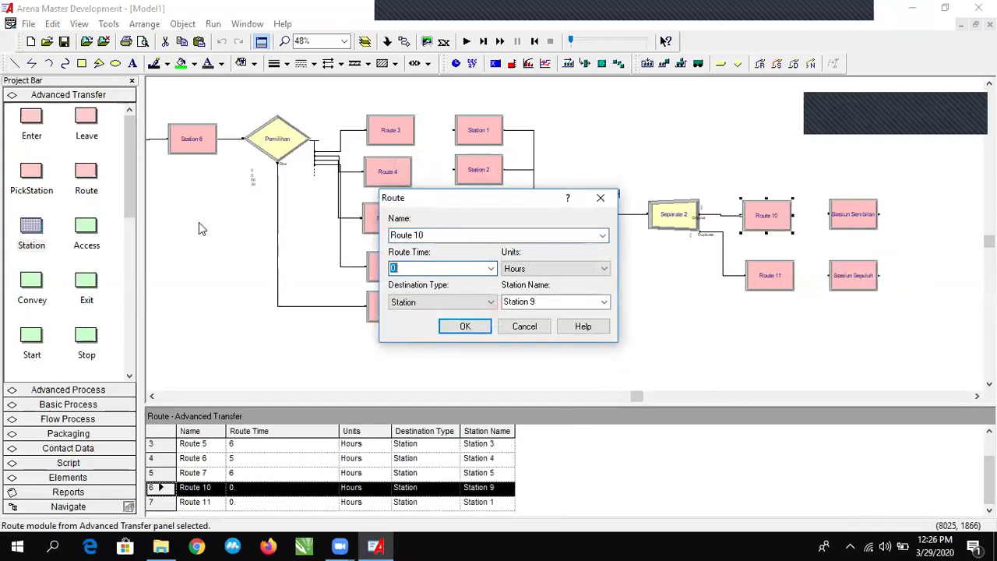
left_click(537, 268)
left_click(518, 281)
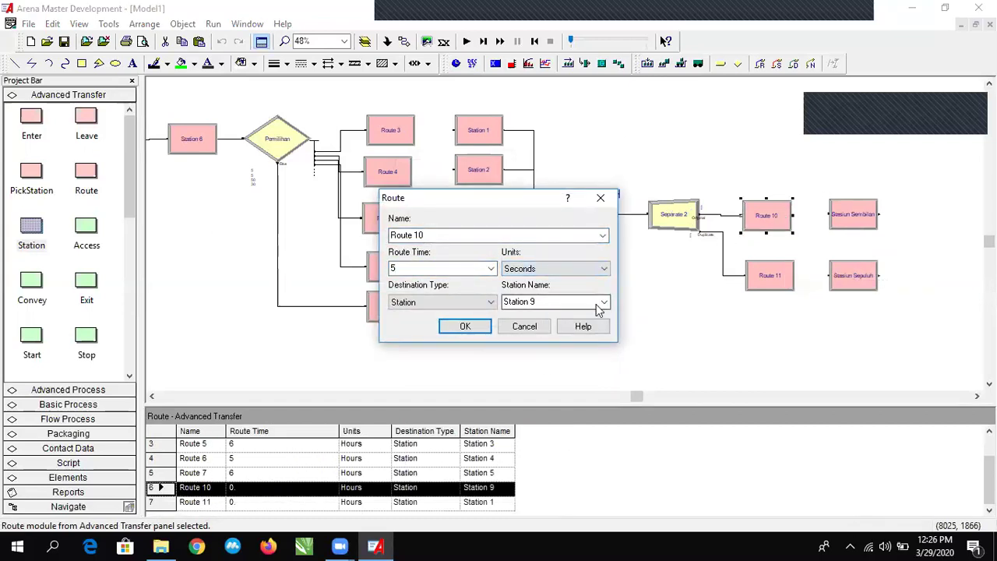
left_click(589, 305)
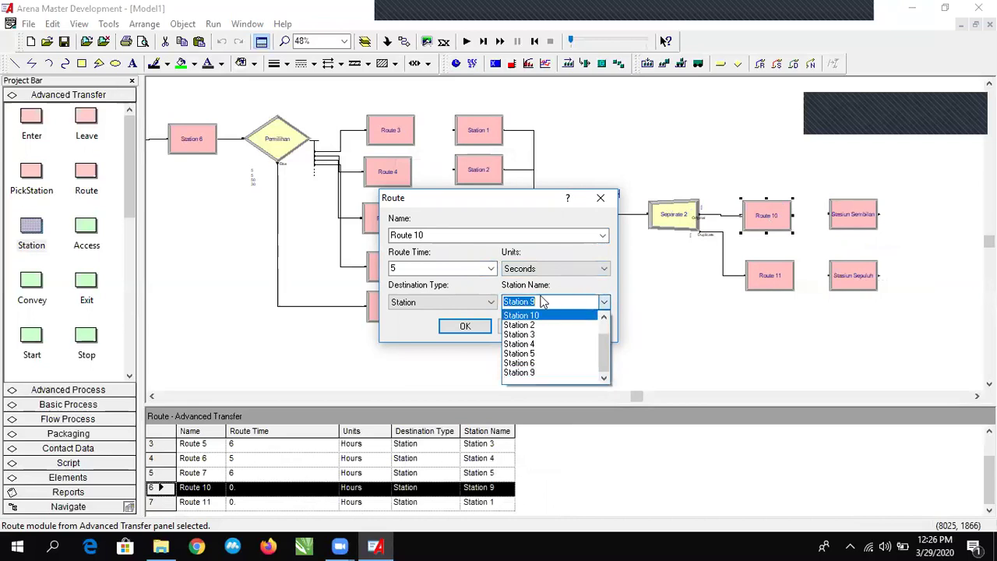
scroll(538, 366, "up", 1)
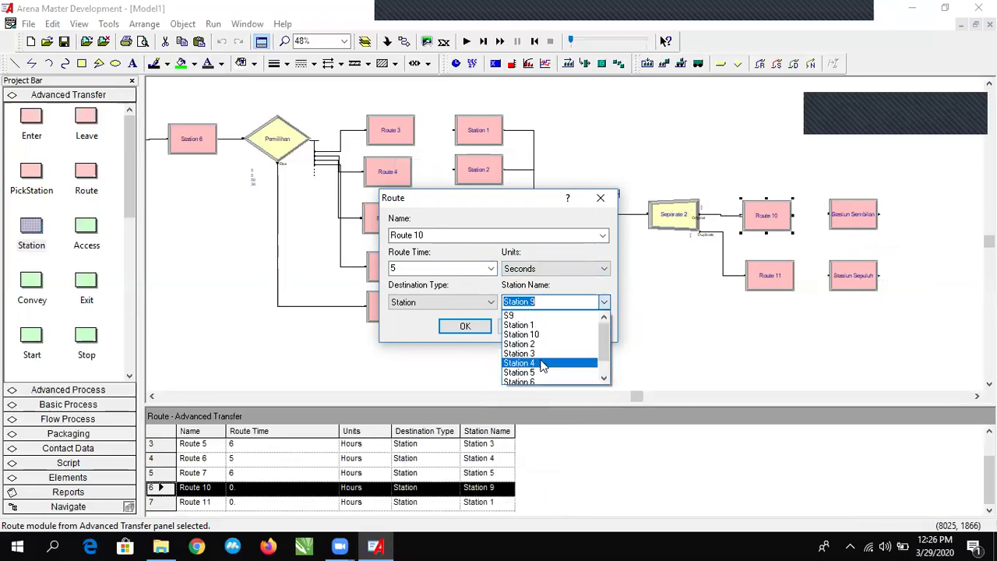
left_click(511, 317)
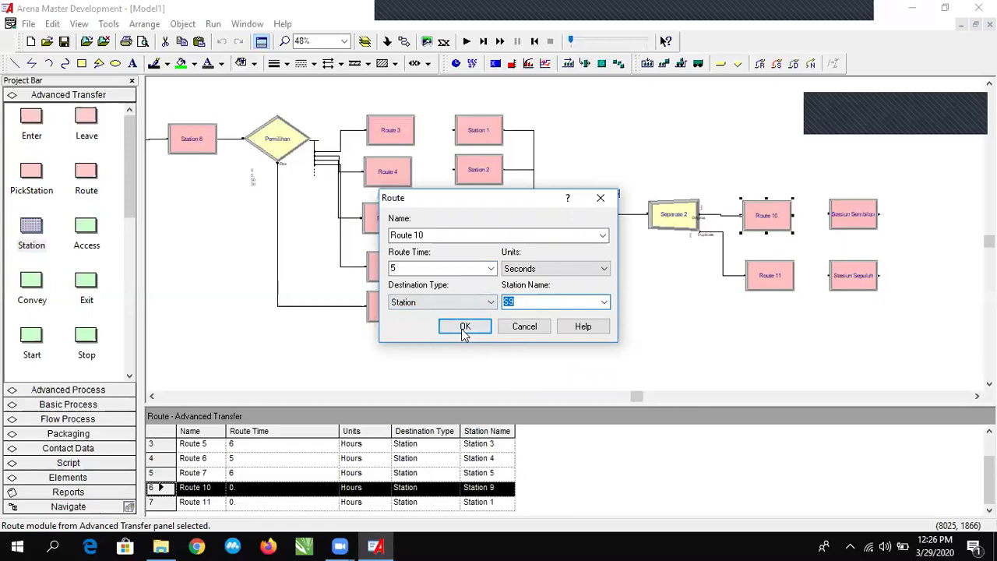
left_click(466, 327)
Check the station name set in the Stasiun Sembilan module and leave it without changes.
left_click(853, 214)
double_click(853, 214)
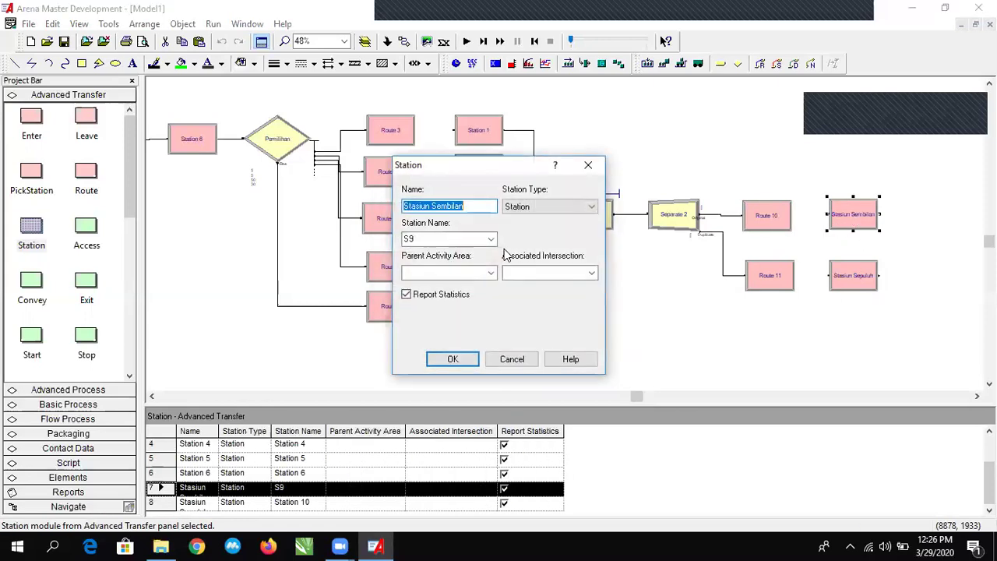
left_click(436, 239)
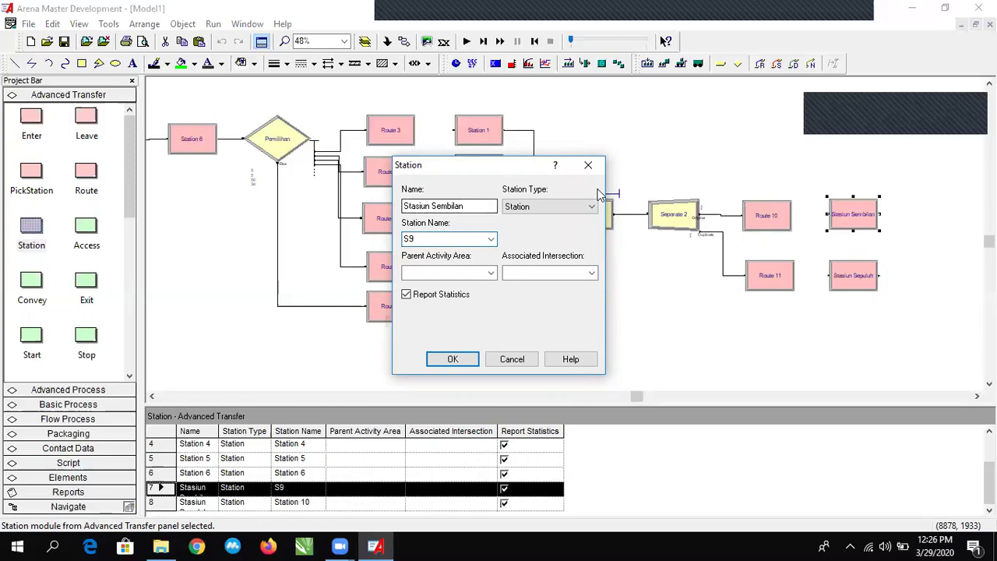
left_click(588, 165)
Try to enter Stasiun as a new destination station name in Route 10.
double_click(754, 218)
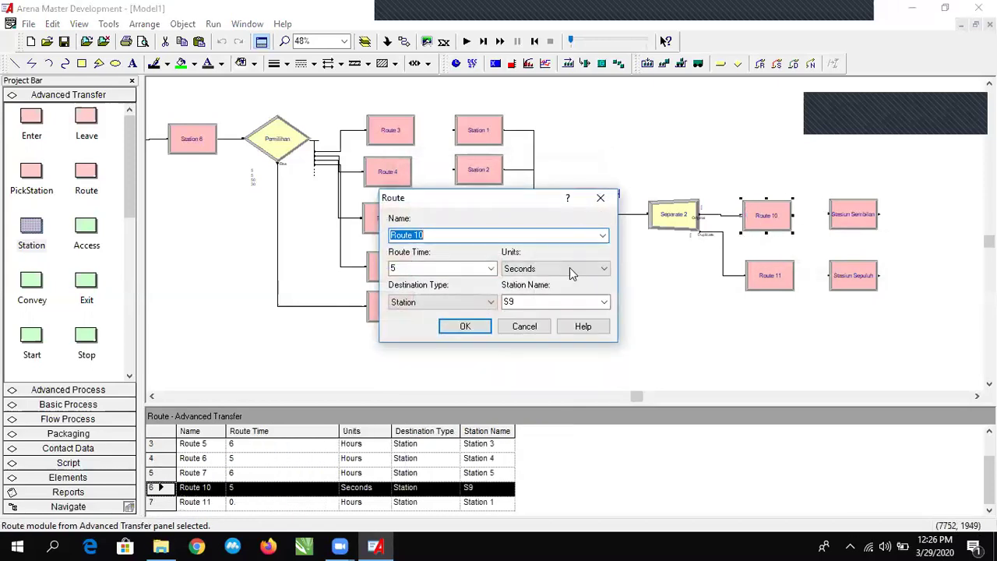
left_click(604, 303)
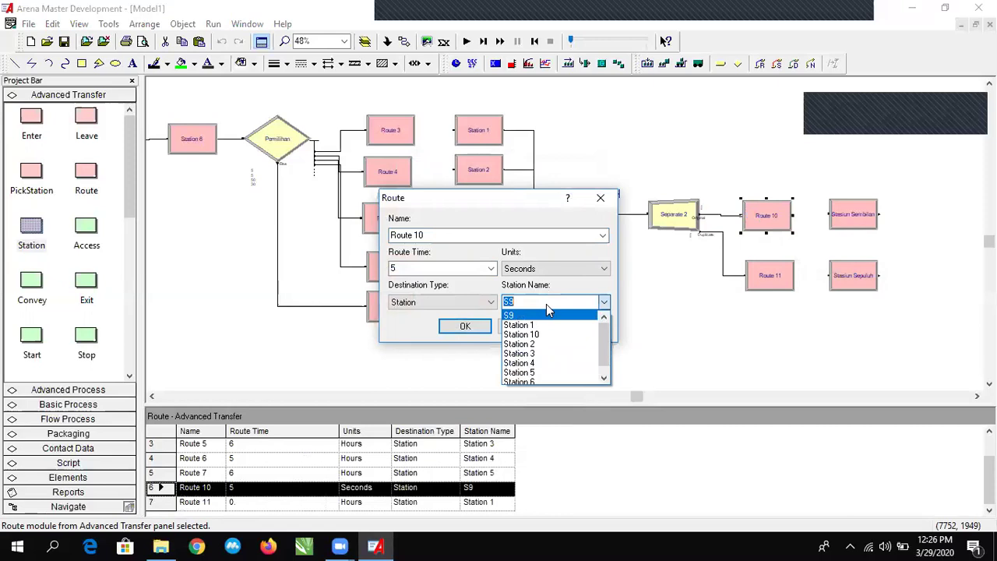
type("sTASIU")
key("BackSpace")
key("BackSpace")
key("BackSpace")
key("BackSpace")
key("BackSpace")
key("BackSpace")
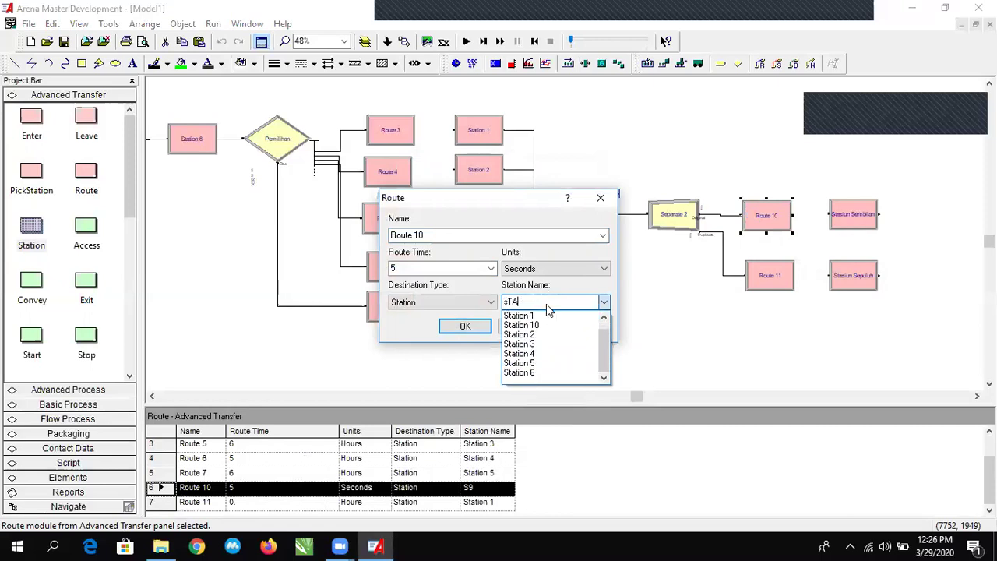
type("Stasiun")
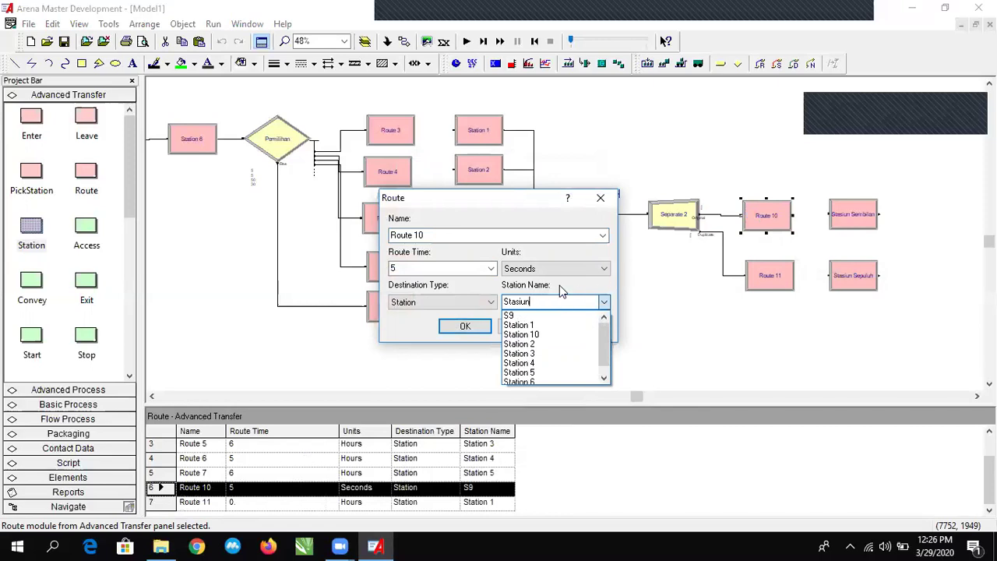
key("BackSpace")
key("BackSpace")
type("tion 9")
key("Escape")
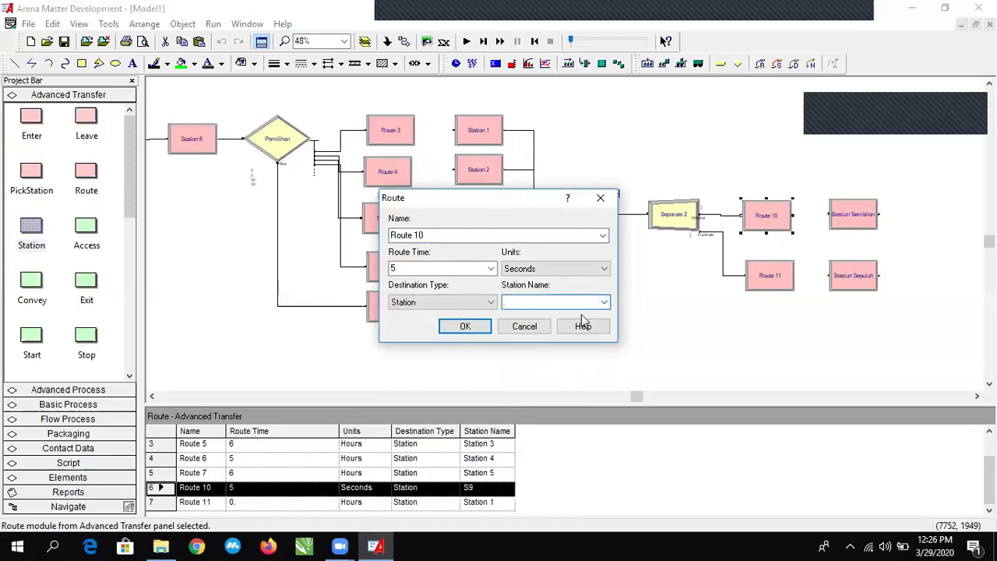
Pick S9 from the existing stations as the destination of Route 10.
left_click(610, 306)
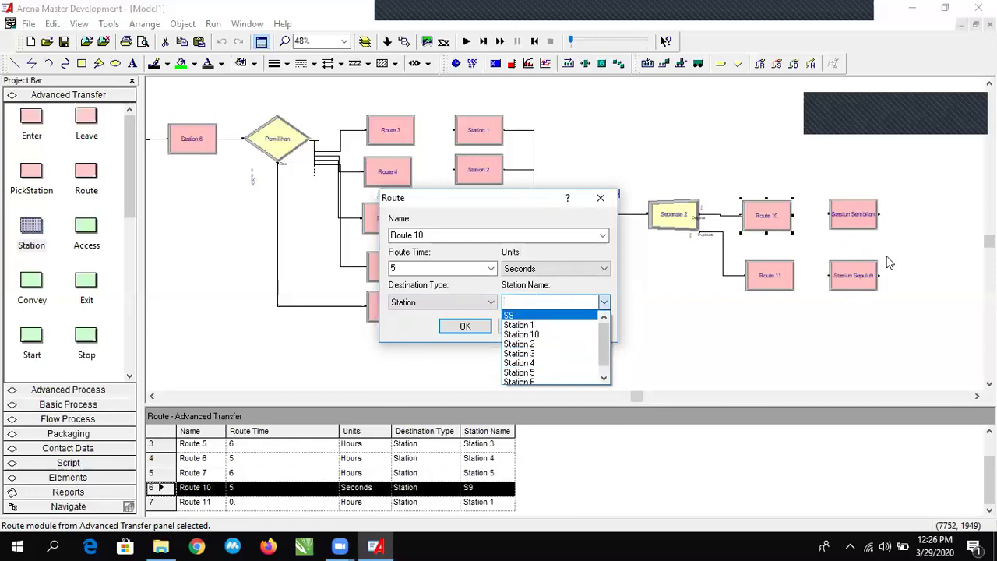
left_click(516, 314)
left_click(482, 327)
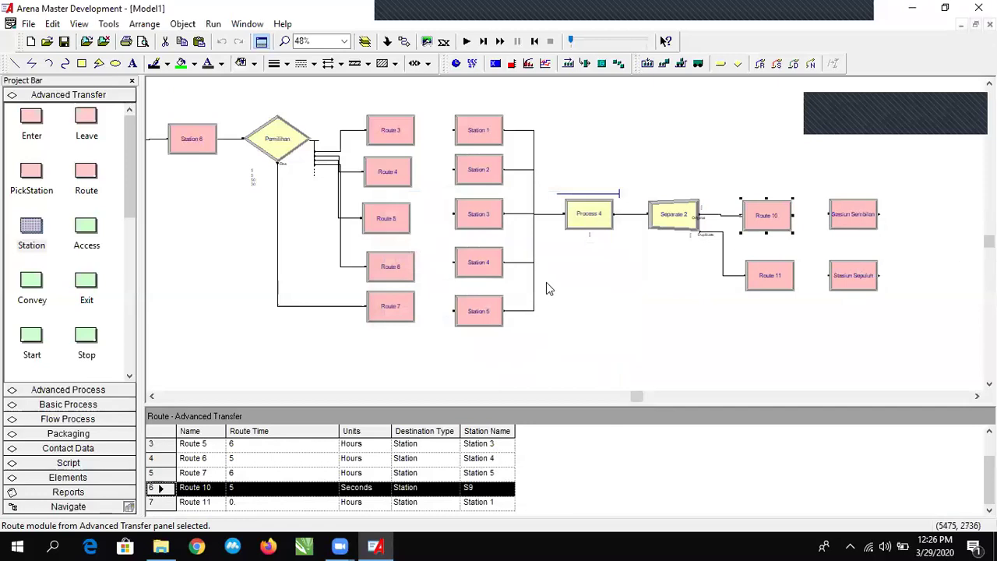
Change the destination station of Route 10 to Station 10.
double_click(765, 221)
left_click(603, 301)
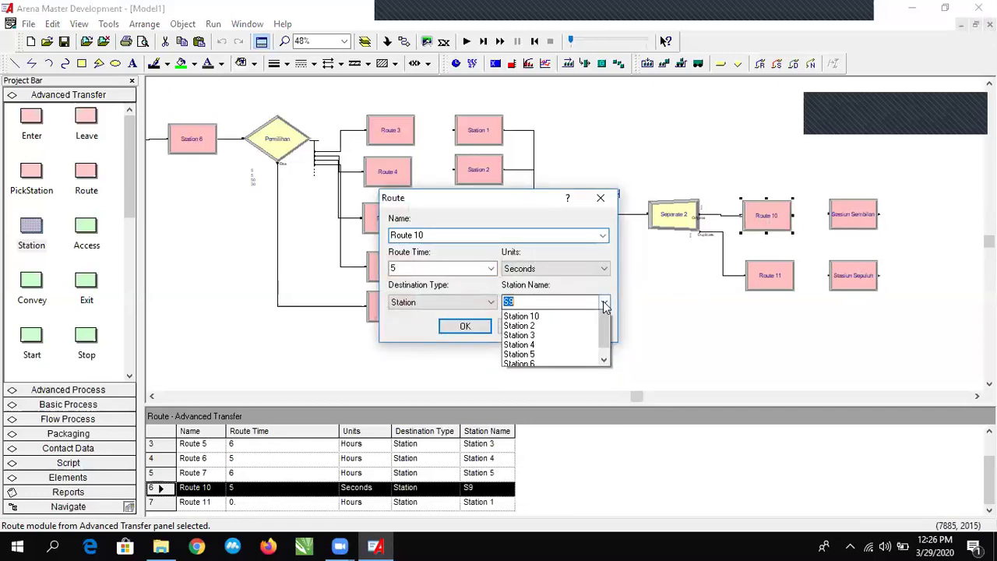
left_click(586, 336)
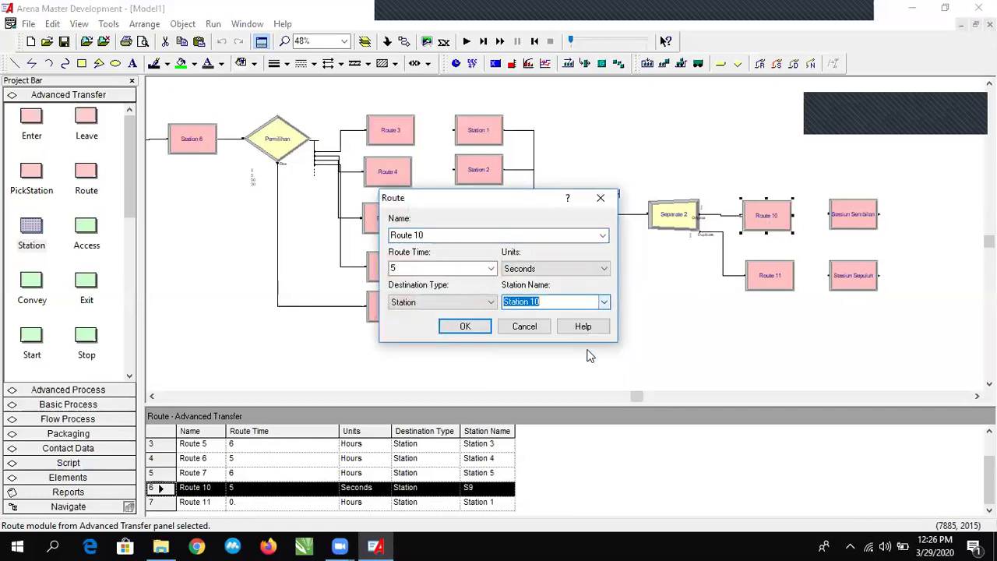
left_click(476, 328)
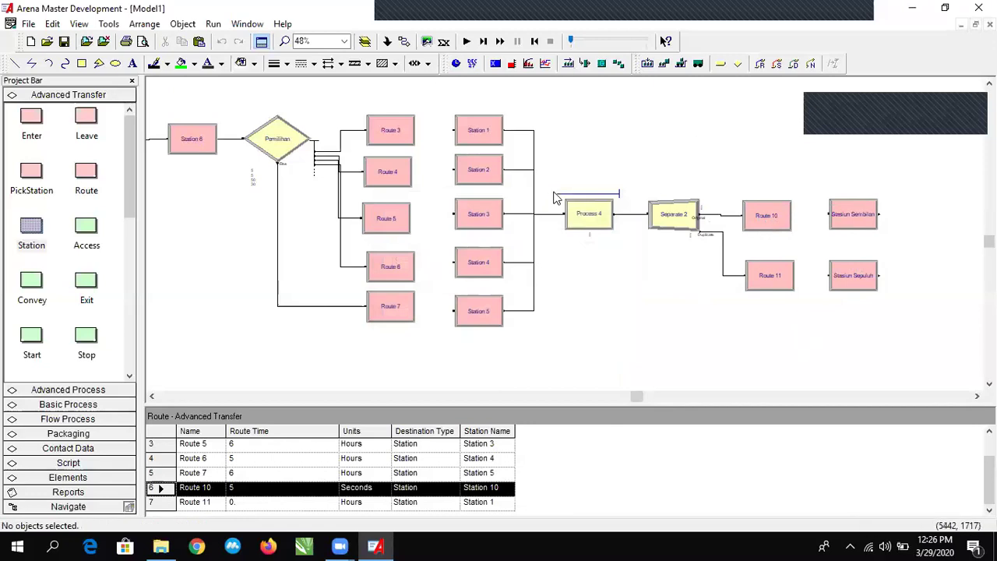
Compare the station name in the Stasiun Sepuluh module with the destination station set in Route 10.
double_click(843, 278)
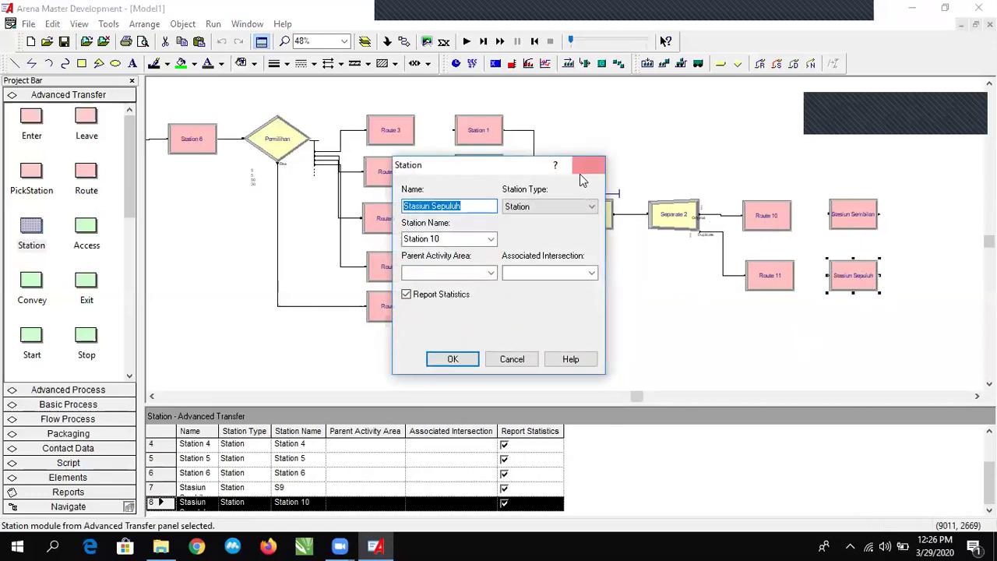
left_click(587, 167)
left_click(766, 209)
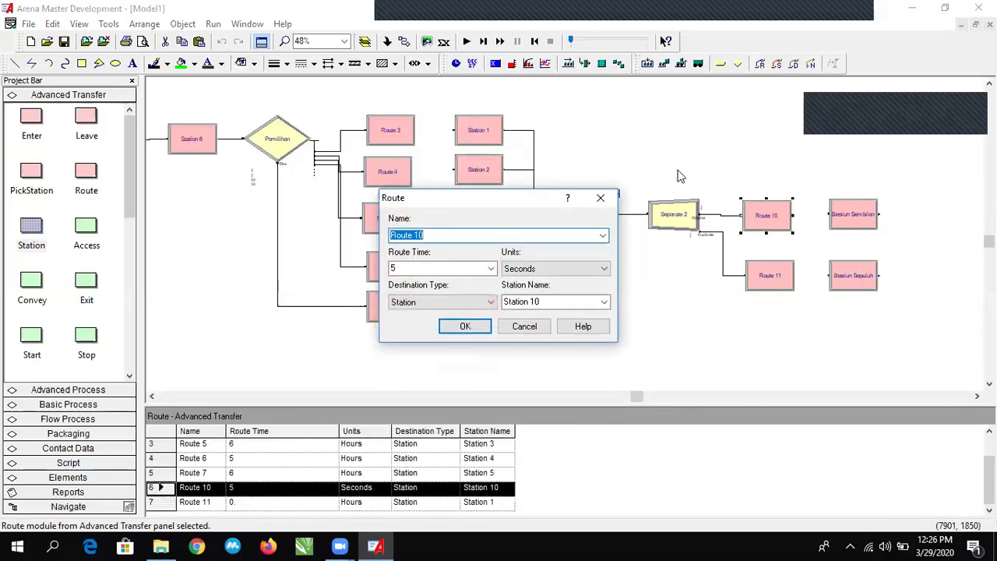
left_click(597, 197)
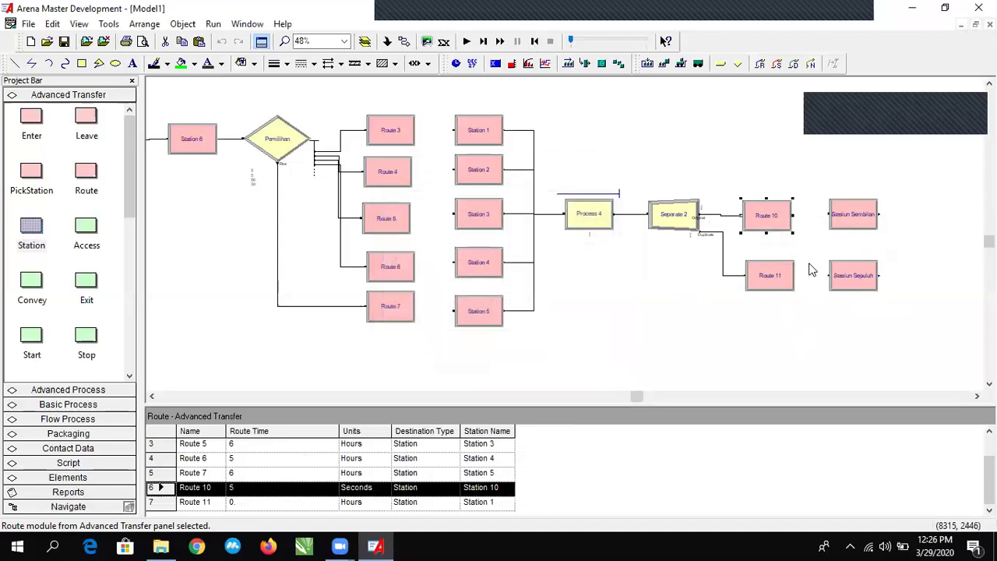
Set Route 11's route time to 5 Seconds and its destination station to Station 10.
double_click(766, 287)
double_click(393, 268)
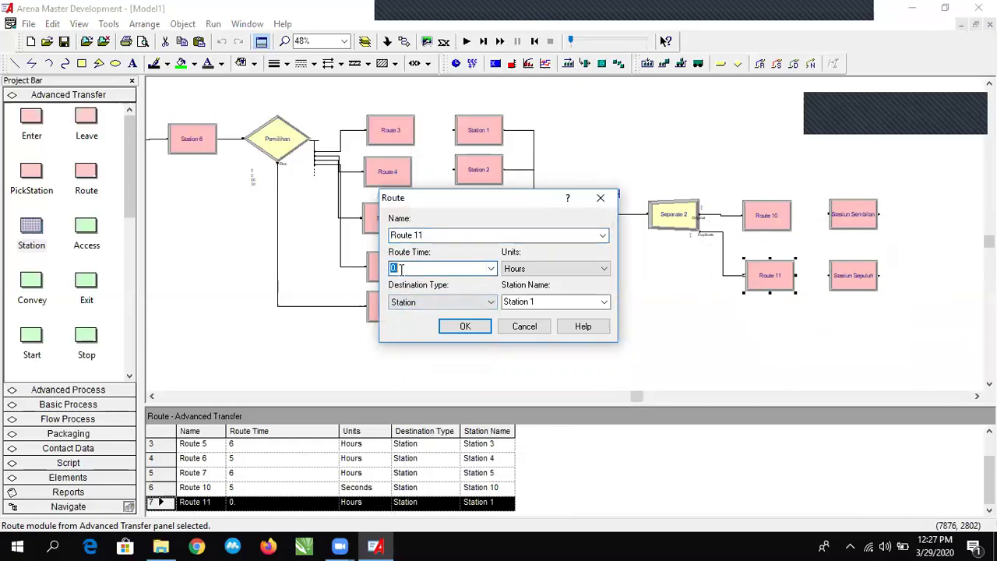
left_click(555, 269)
left_click(542, 280)
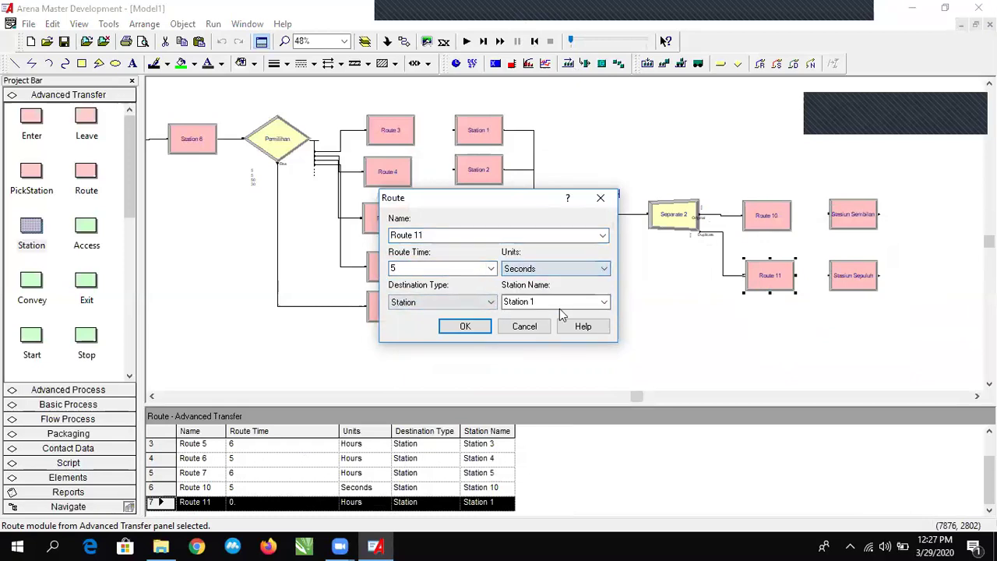
left_click(603, 303)
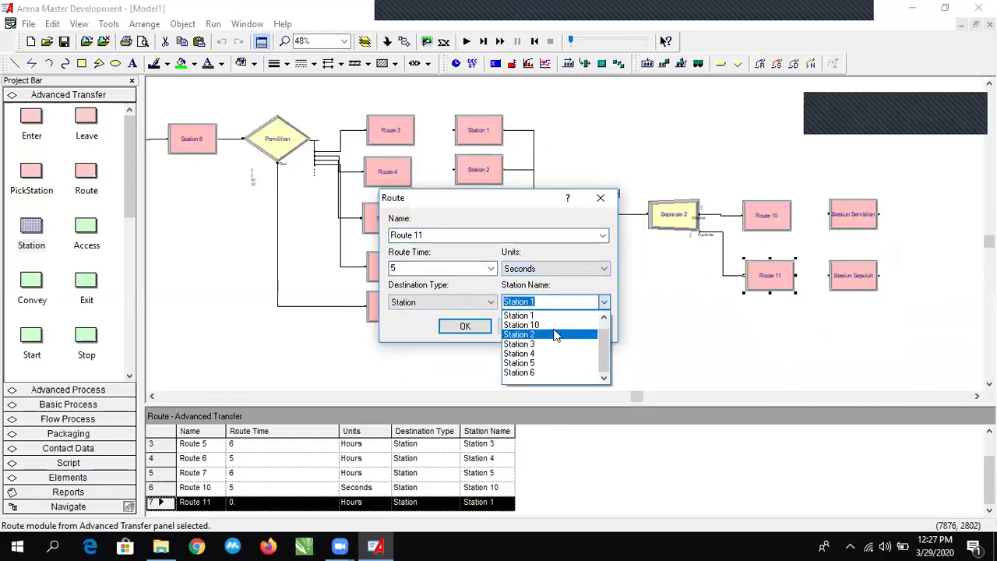
left_click(502, 335)
left_click(479, 327)
Check the station name of Stasiun Sembilan and set Route 10's destination station to S9.
double_click(857, 222)
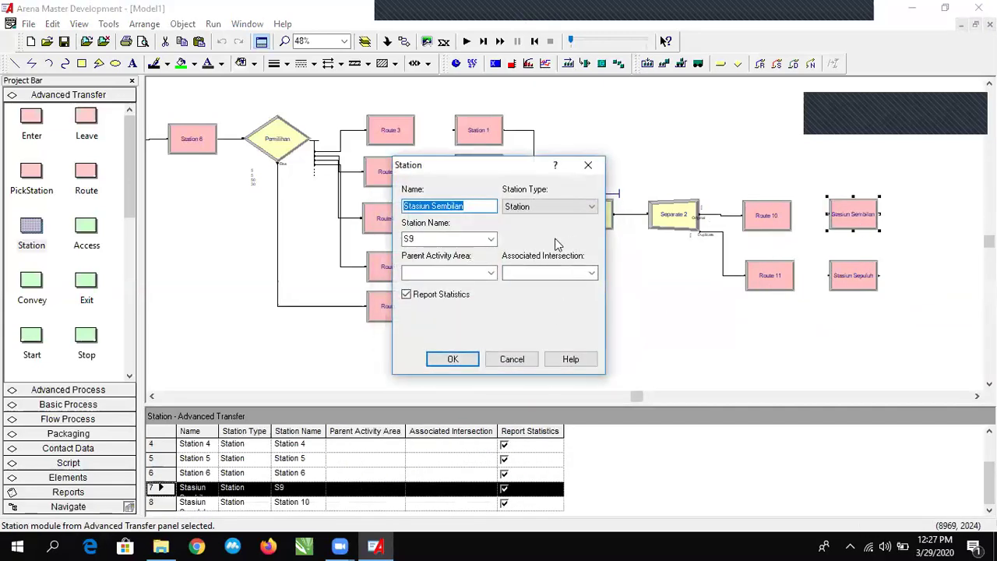
left_click(587, 165)
double_click(776, 212)
left_click(579, 301)
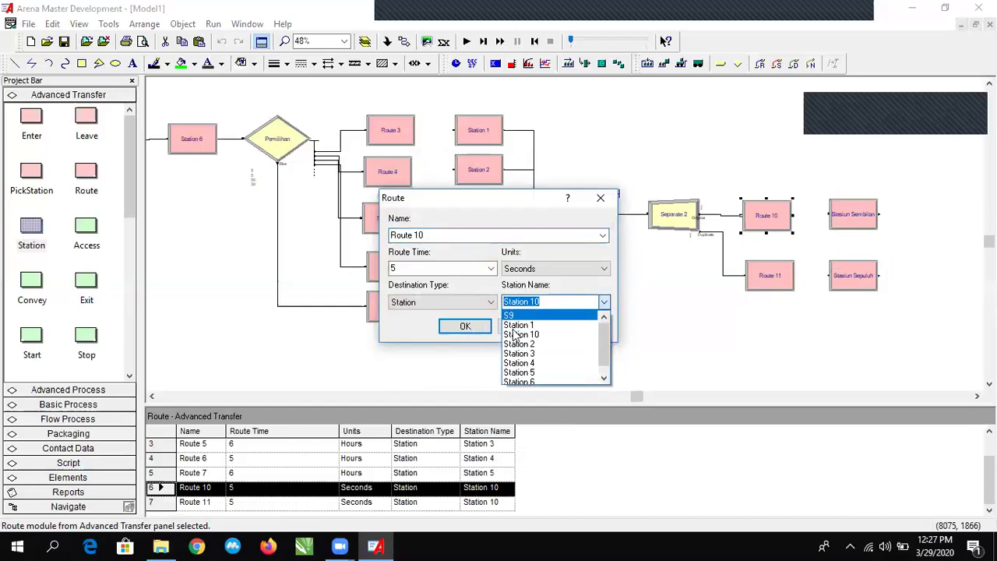
left_click(514, 315)
key("Return")
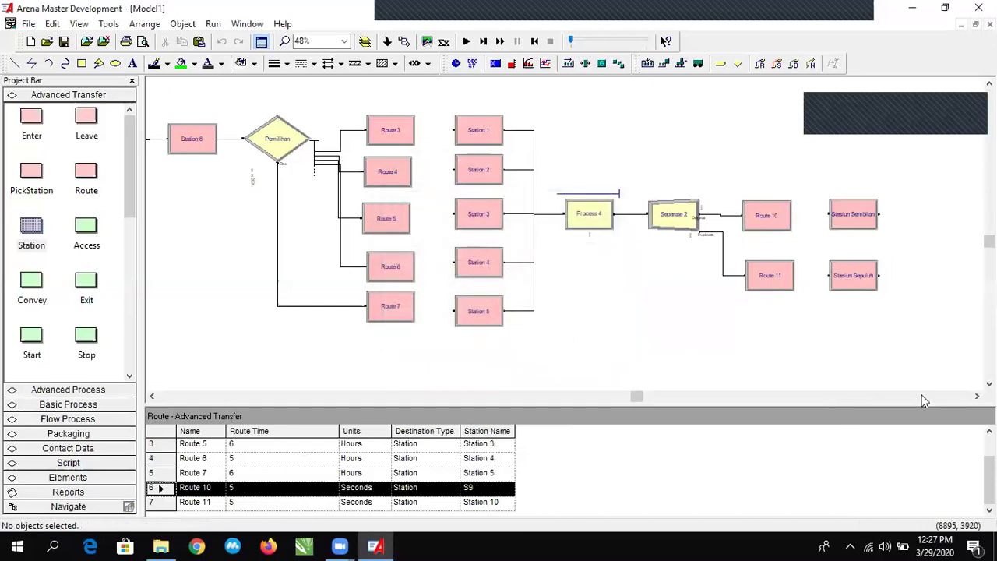
Add a Batch module from the Basic Process template after the Stasiun Sembilan and Stasiun Sepuluh modules.
left_click_drag(637, 396, 772, 396)
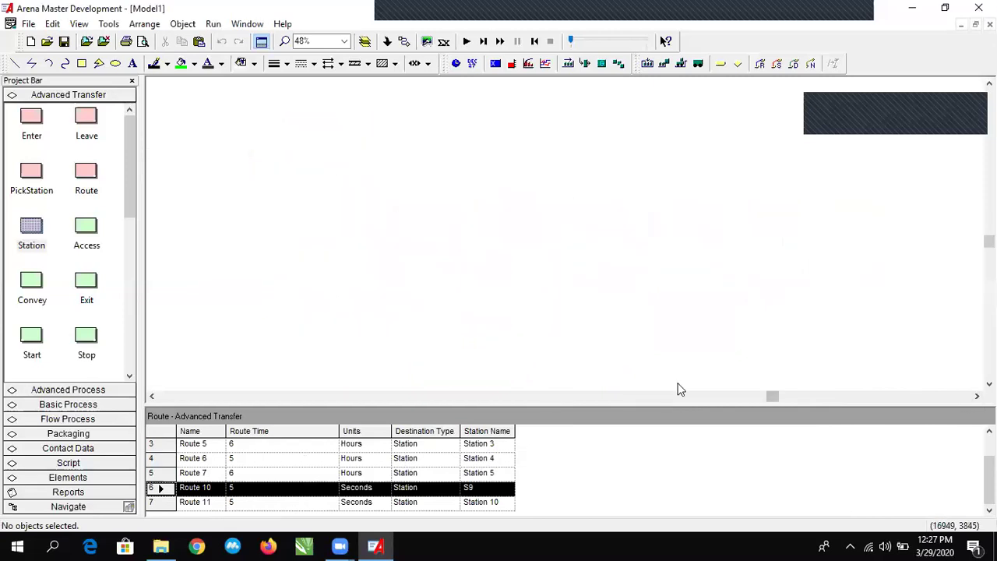
left_click(151, 396)
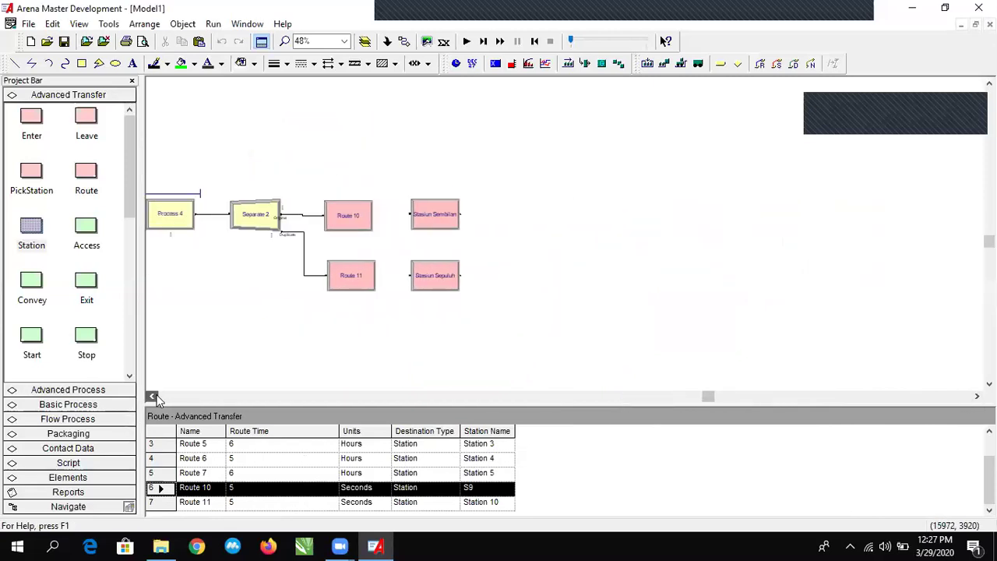
scroll(78, 204, "down", 5)
scroll(78, 204, "up", 6)
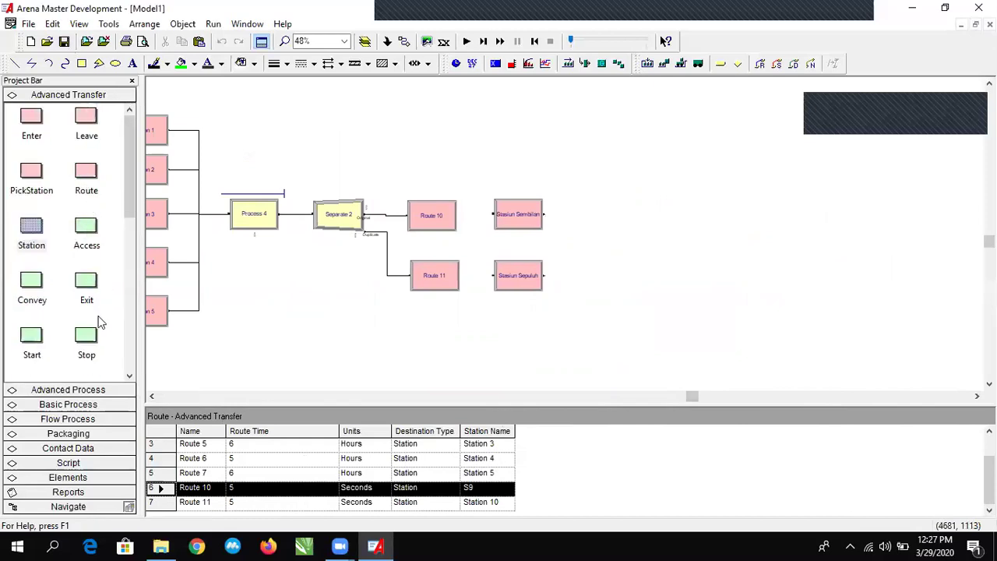
left_click(81, 404)
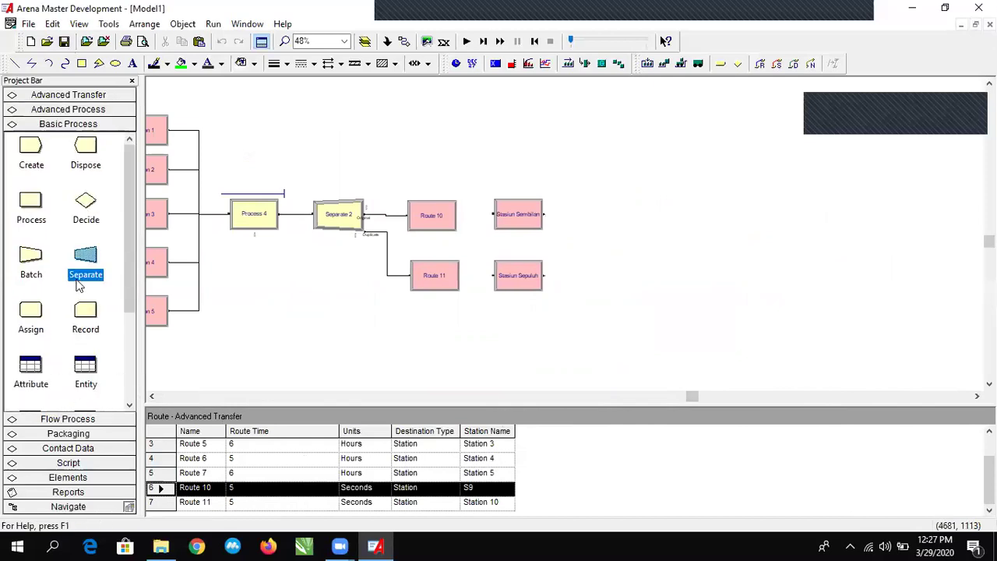
left_click_drag(43, 259, 595, 233)
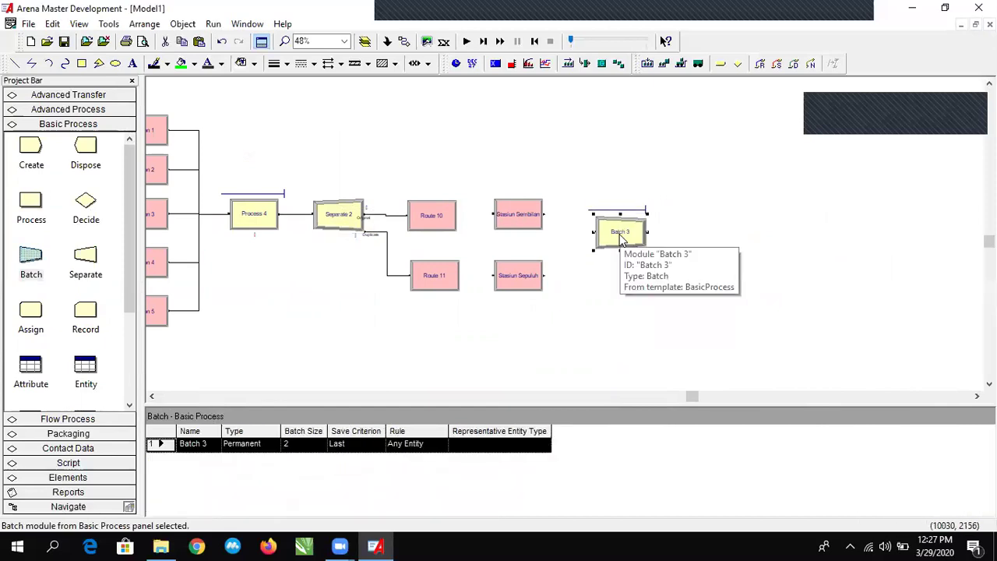
Review the Separate 2 settings and move the Batch 3 module slightly down, between the heights of the two stations.
left_click(352, 214)
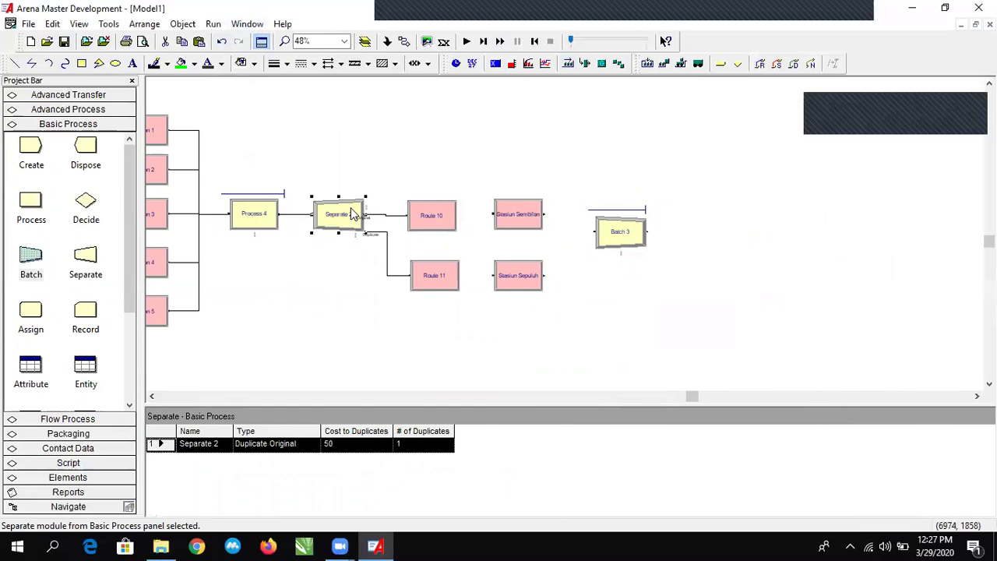
double_click(353, 214)
left_click(618, 167)
left_click(613, 231)
left_click_drag(613, 231, 613, 240)
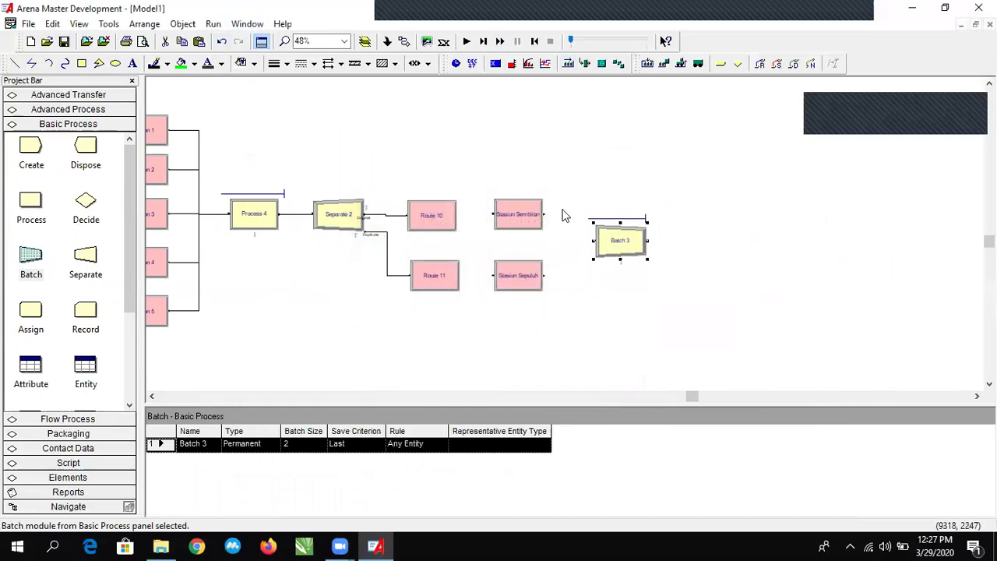
Connect the exits of Stasiun Sembilan and Stasiun Sepuluh to the entry of Batch 3.
left_click(519, 106)
left_click(387, 40)
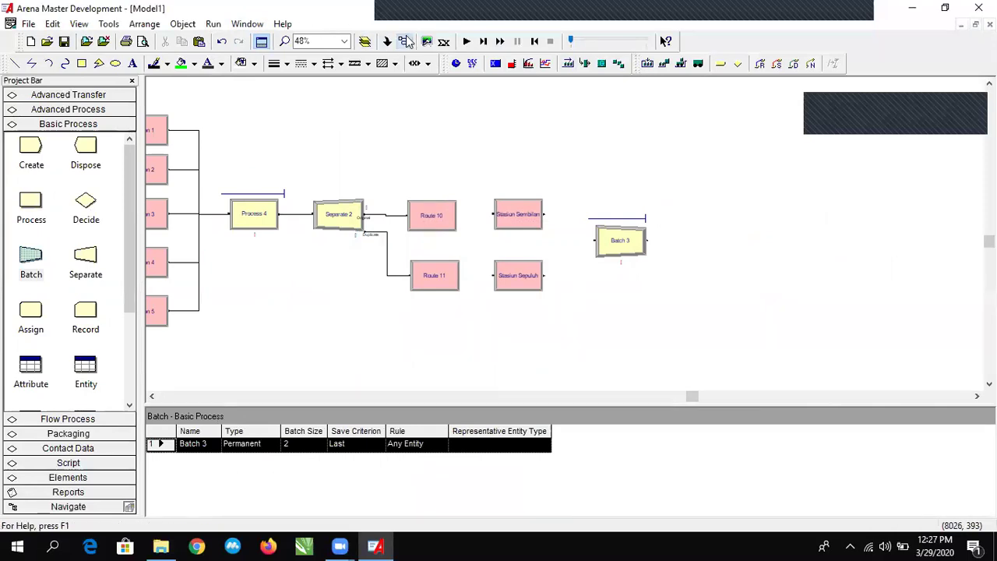
left_click(545, 214)
left_click(596, 240)
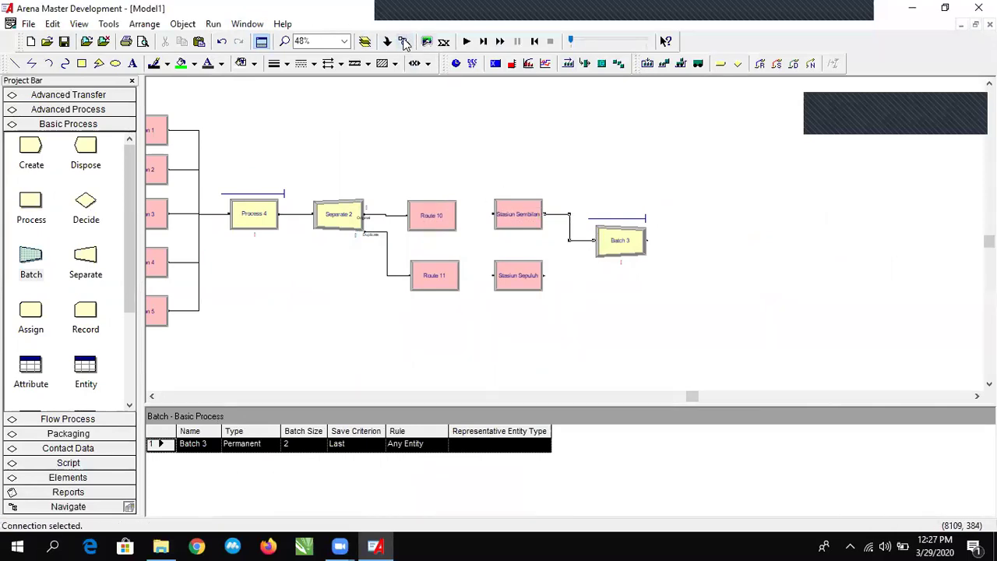
left_click(545, 275)
left_click(596, 239)
left_click(642, 157)
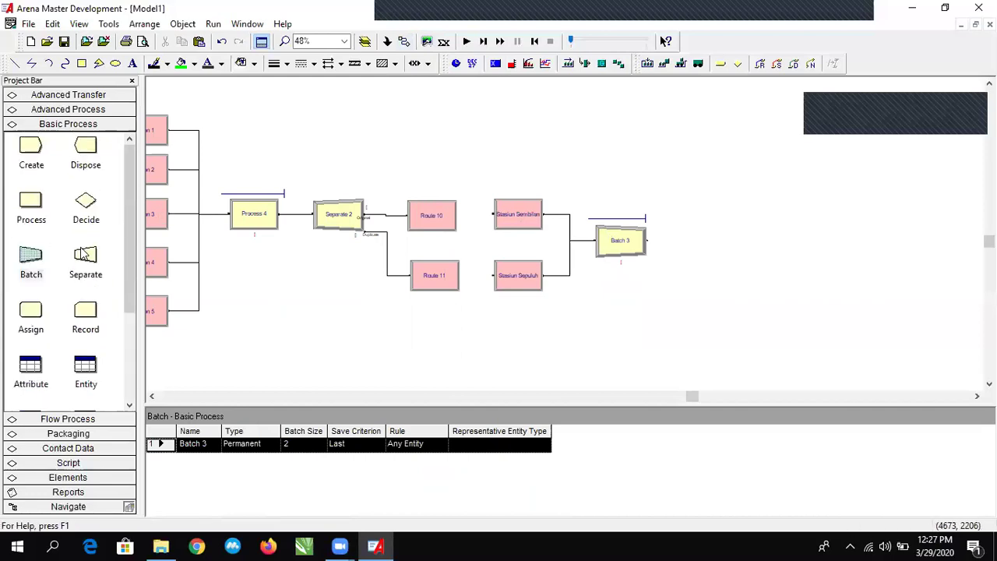
left_click_drag(92, 267, 52, 236)
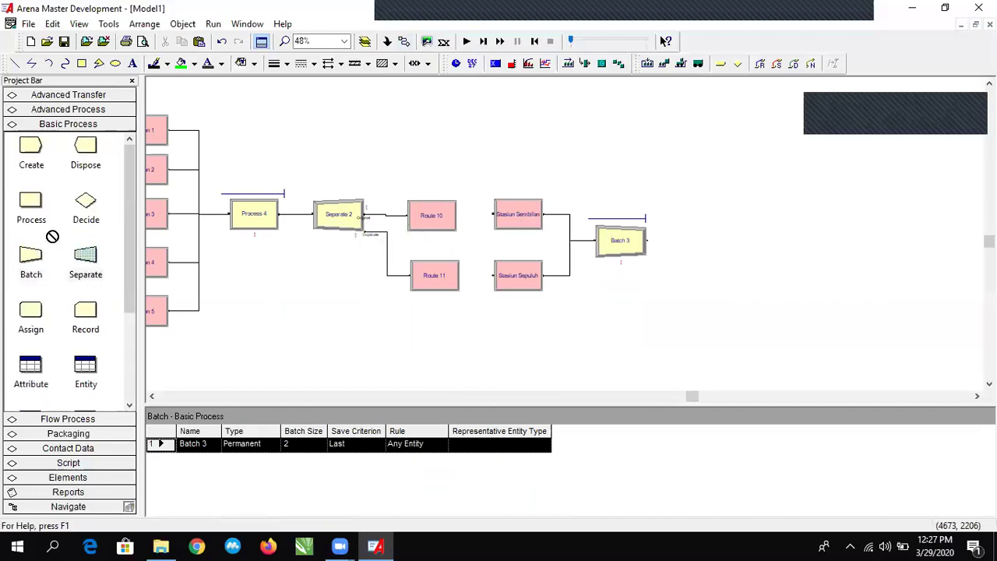
left_click(83, 204)
left_click(38, 209)
left_click(31, 149)
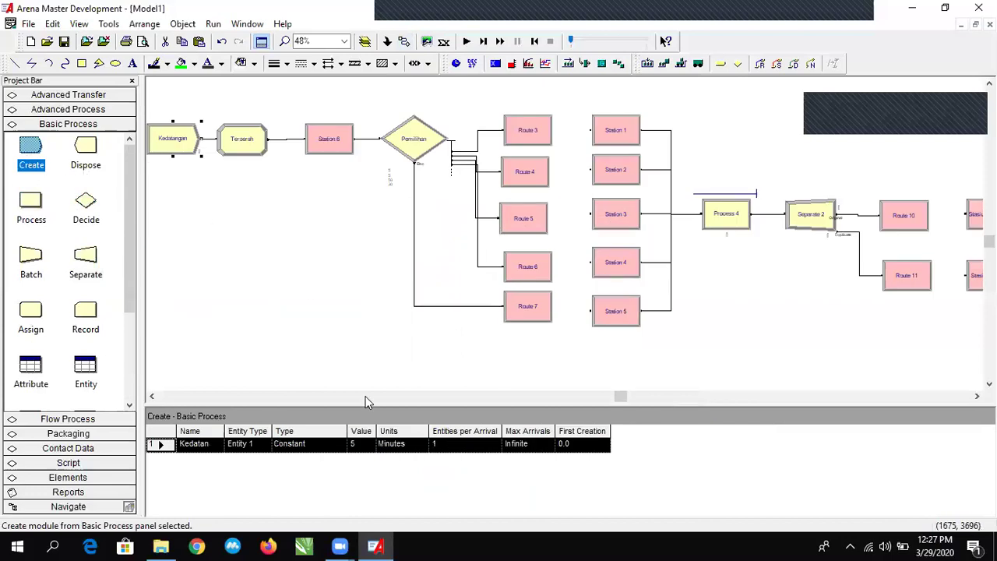
left_click_drag(621, 397, 708, 395)
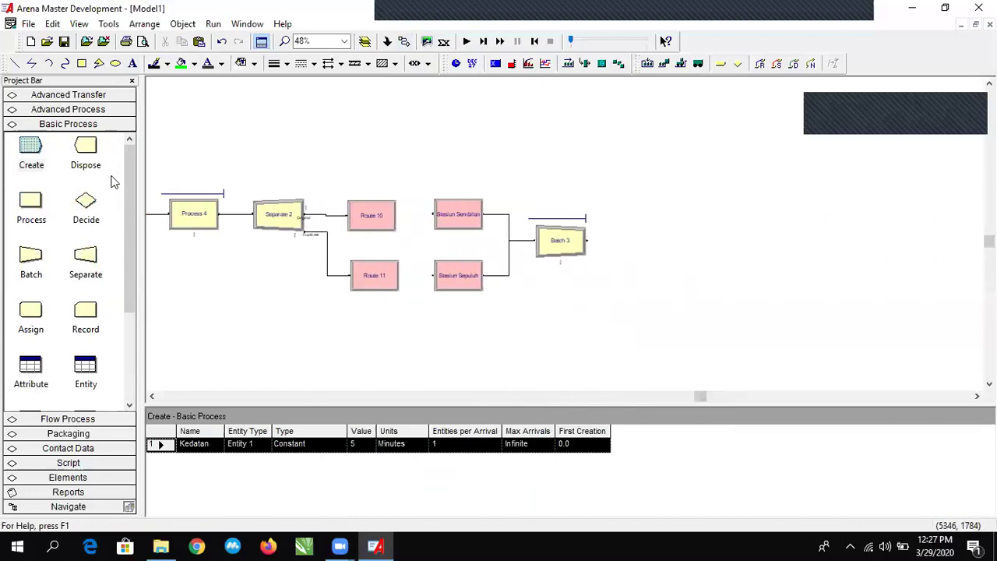
Add a Dispose module from the Basic Process template after Batch 3 and connect Batch 3's exit to it.
left_click_drag(88, 151, 662, 248)
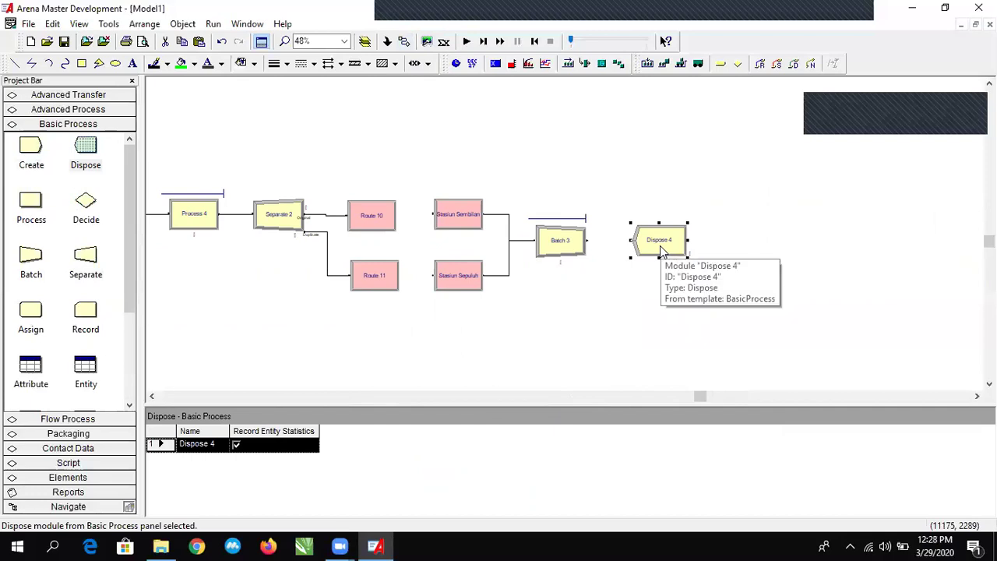
left_click(451, 126)
left_click(403, 42)
left_click(588, 240)
left_click(634, 240)
left_click(679, 362)
Run the simulation to watch entities travel through the stations and the batch to the Dispose module, and end the run.
left_click_drag(703, 399, 680, 399)
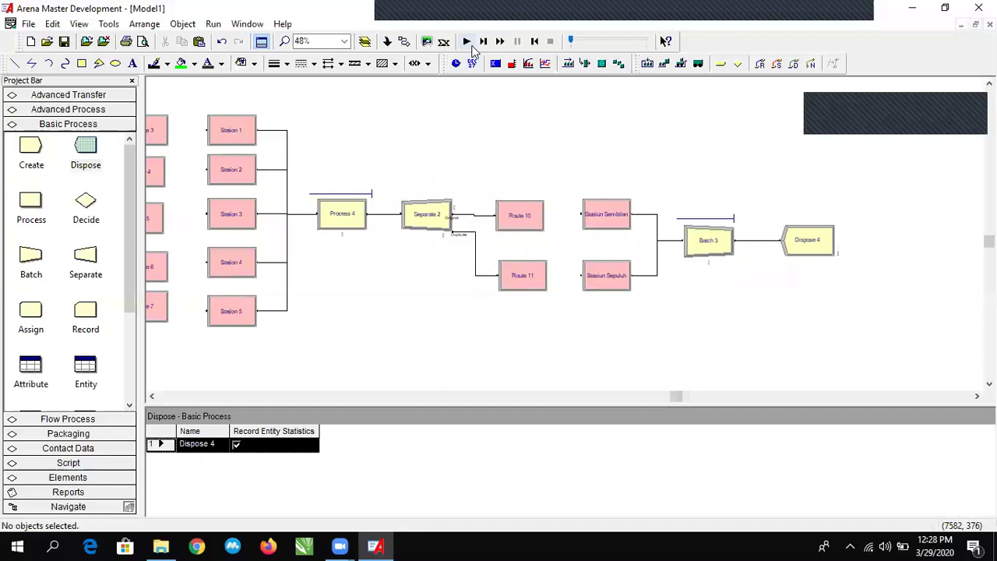
left_click(466, 40)
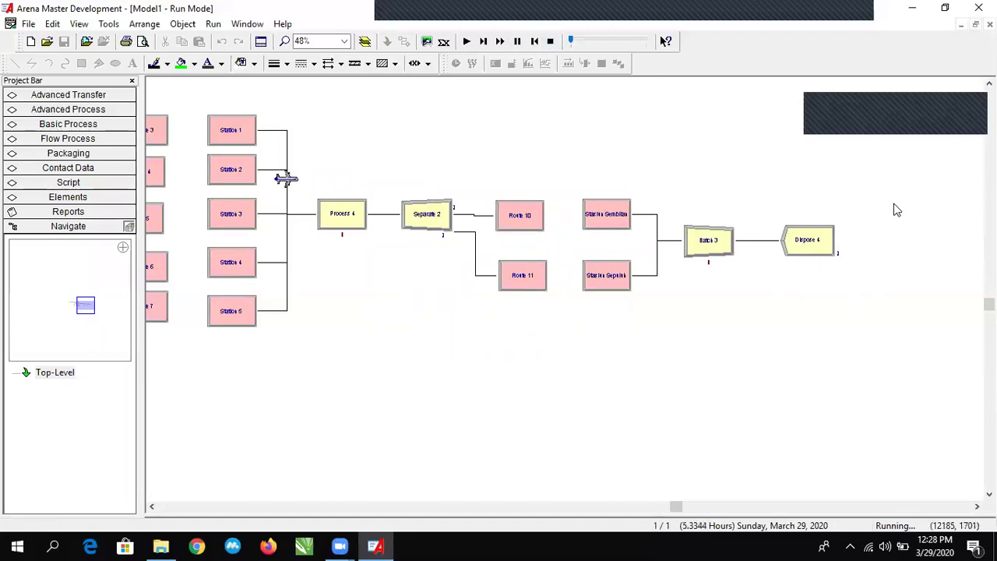
left_click_drag(820, 198, 853, 376)
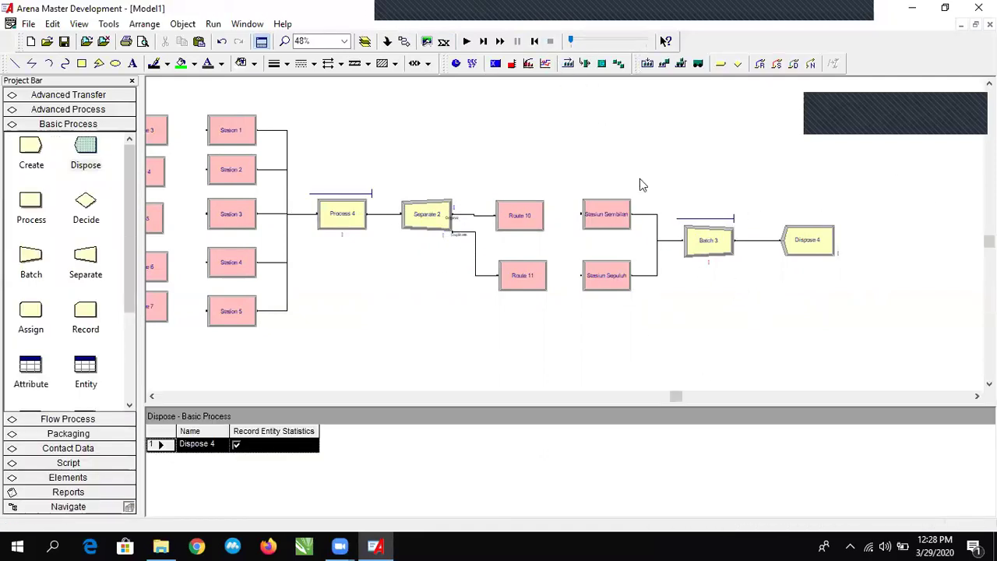
Delete the connections from Process 4 to Separate 2 and from Stasiun Sepuluh to Batch 3.
mouse_move(663, 399)
left_mouse_down()
mouse_move(636, 397)
mouse_move(668, 398)
left_mouse_up()
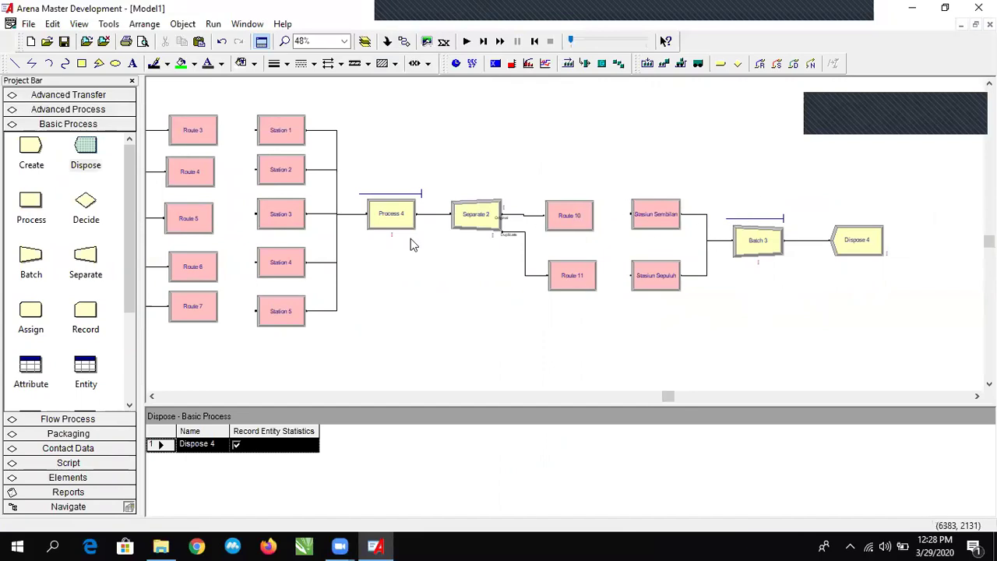
left_click(438, 216)
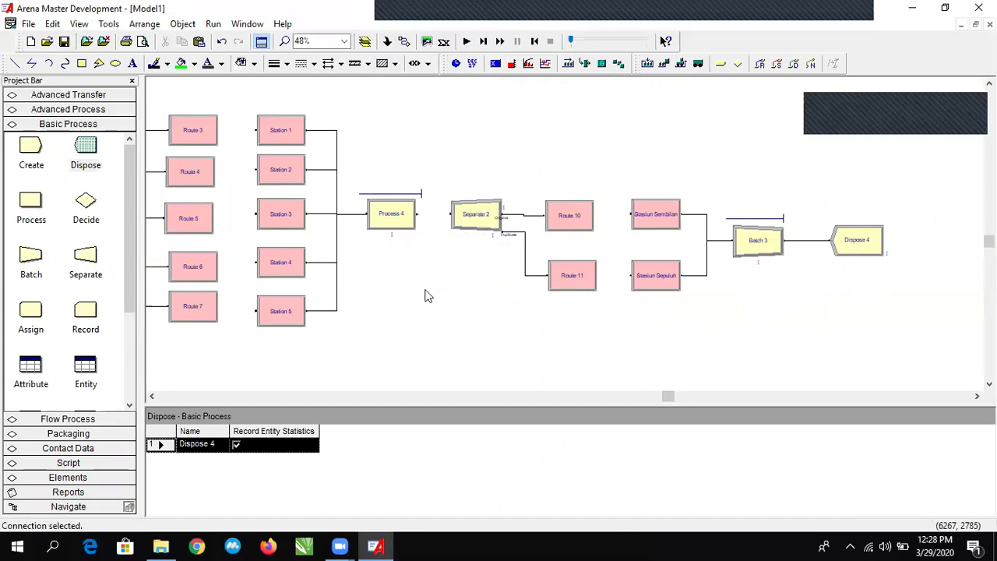
left_click(719, 241)
key("Delete")
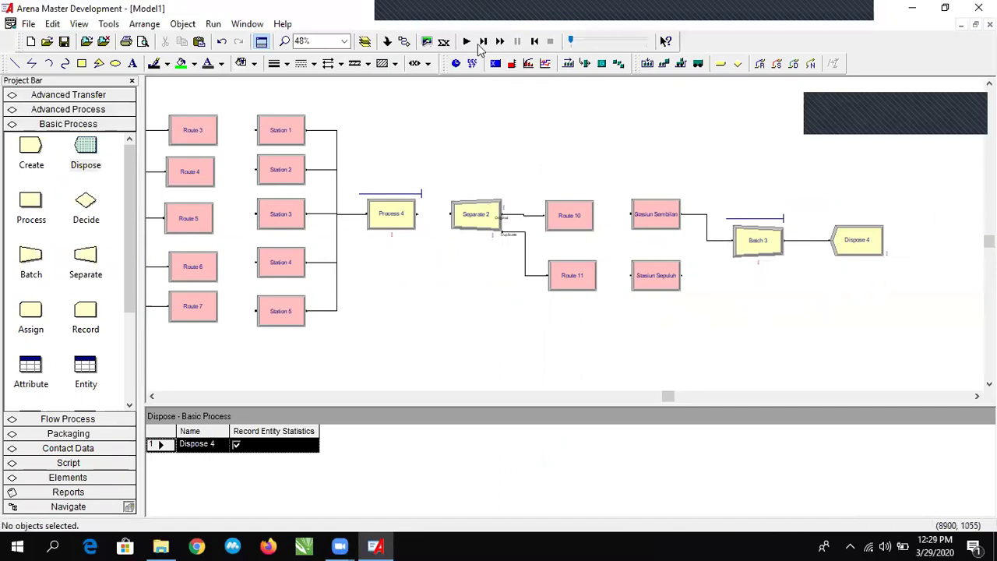
Run the model with the missing connections, open the module behind the first reported error, and close its dialog.
left_click(467, 42)
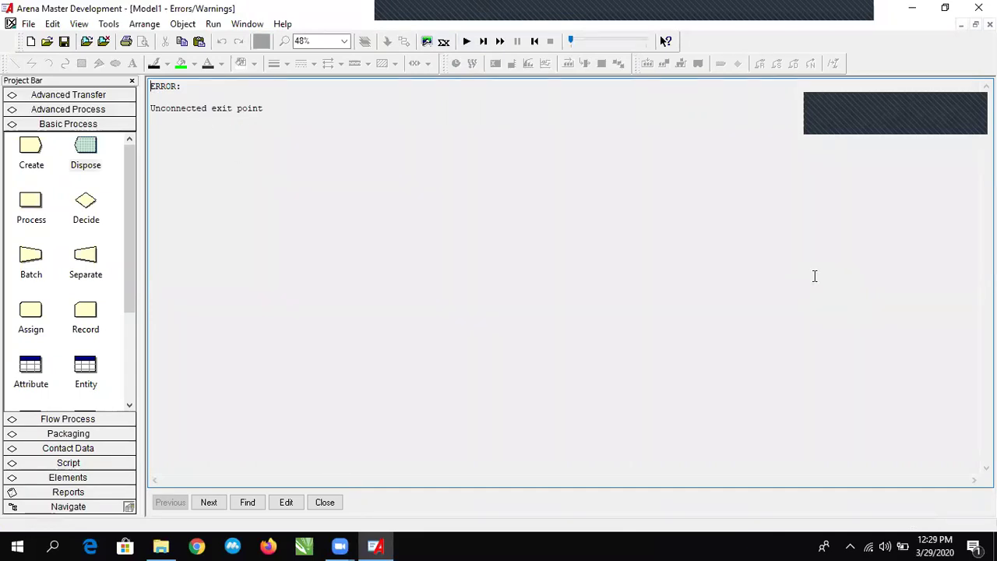
left_click(286, 501)
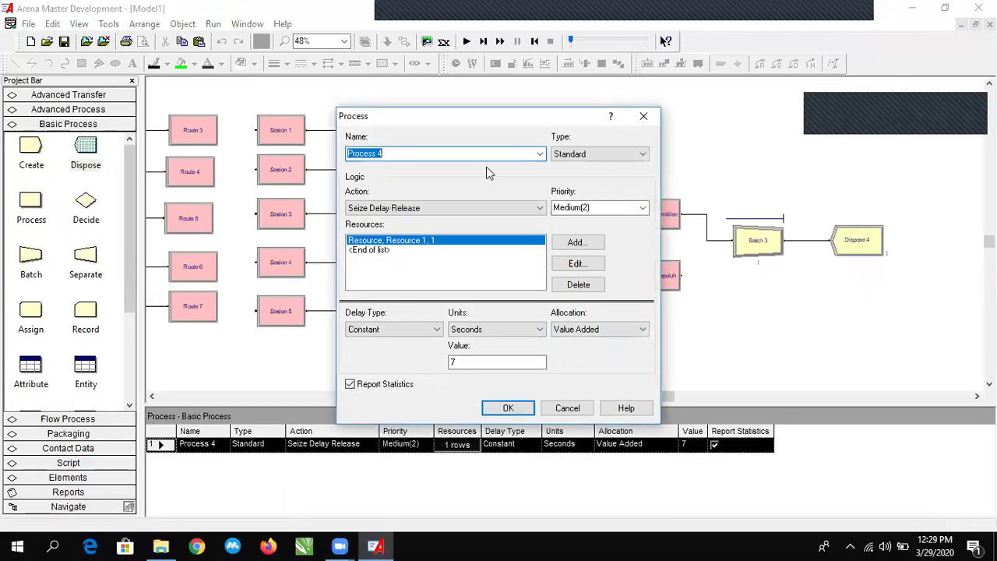
left_click_drag(463, 124, 352, 106)
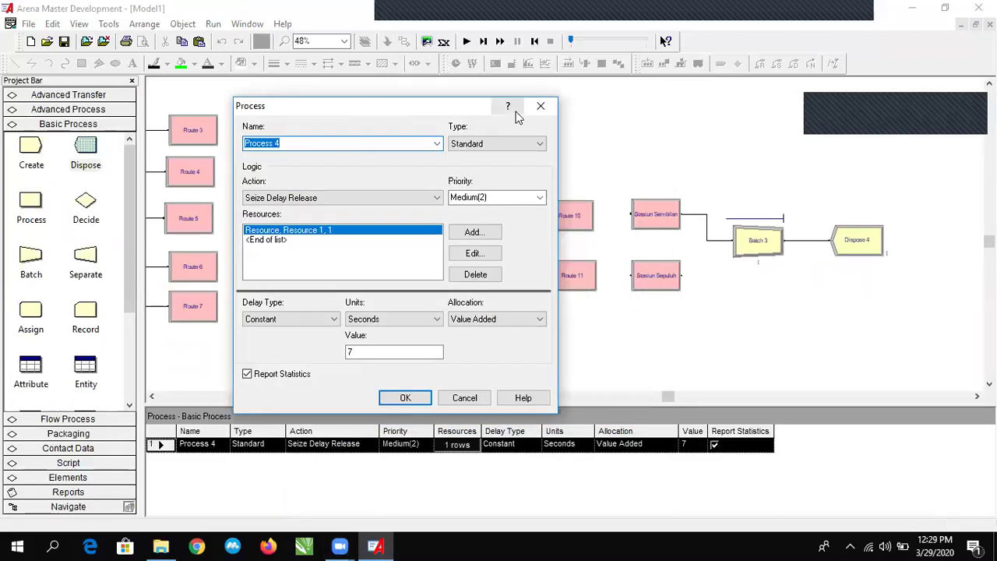
left_click(546, 103)
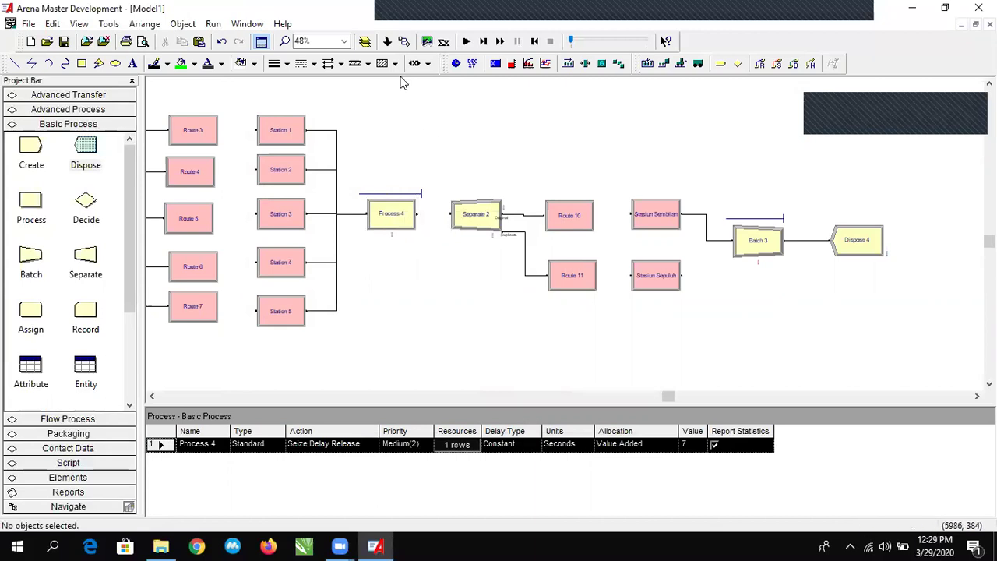
Reconnect the exit of Process 4 to the entry of Separate 2.
left_click(403, 41)
left_click(420, 213)
left_click(451, 213)
left_click(441, 127)
Run the model again, open the module behind the remaining error, and close its Station dialog.
left_click(466, 41)
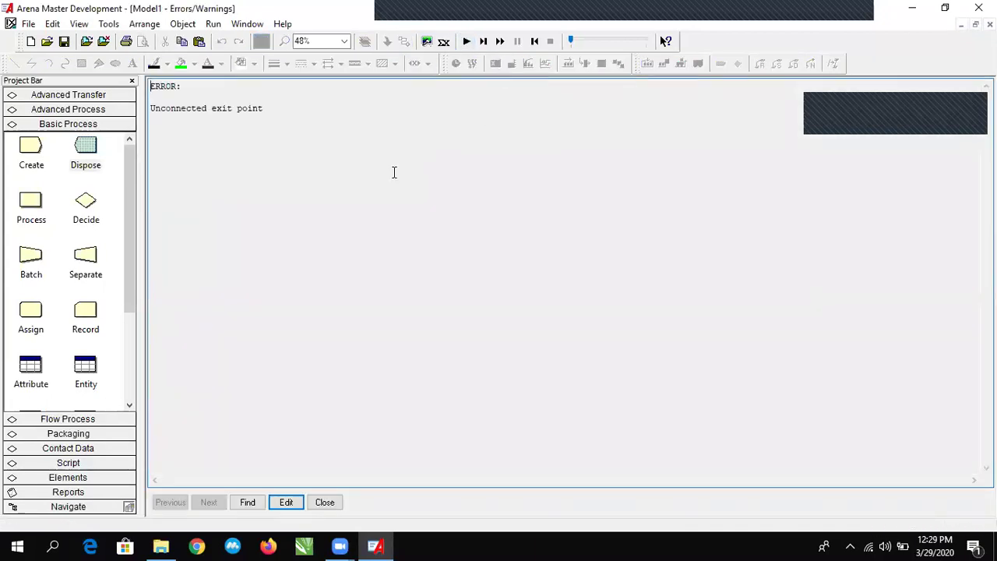
left_click(286, 503)
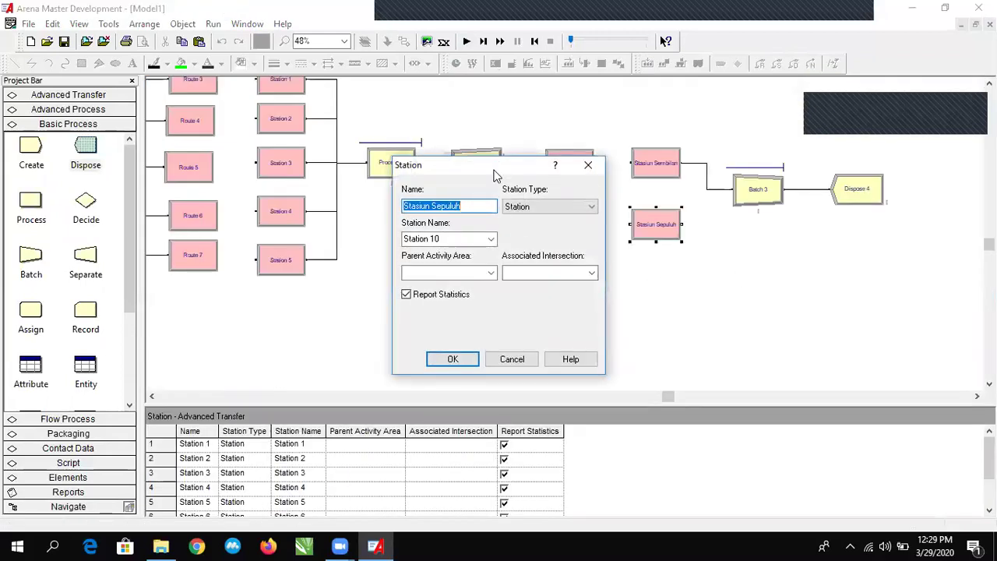
left_click_drag(493, 176, 340, 164)
left_click(436, 153)
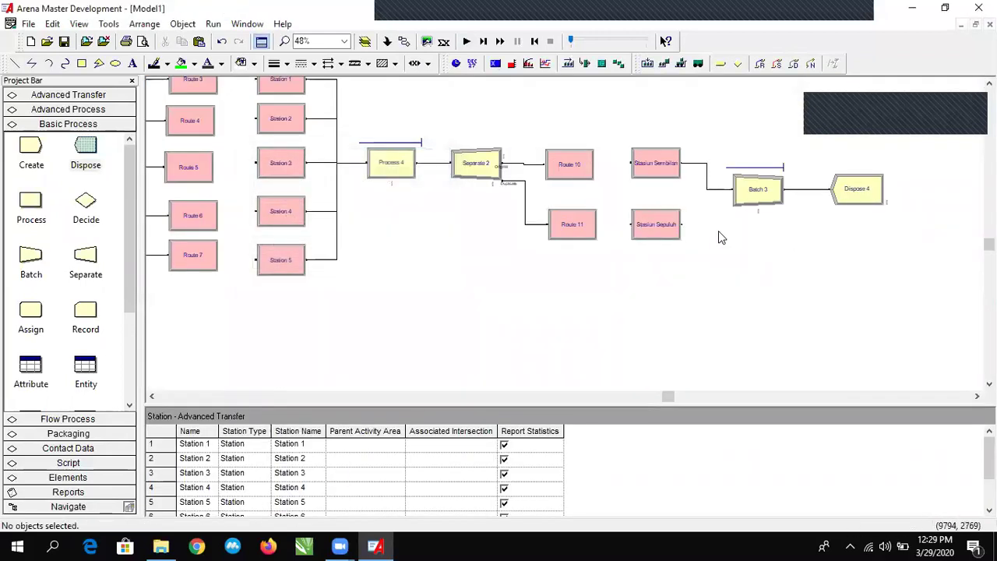
Reconnect the exit of Stasiun Sepuluh to the entry of Batch 3.
left_click(405, 44)
left_click(683, 224)
left_click(733, 189)
Run the repaired simulation, follow the entities from Kedatangan to the Dispose module with the whole flow in view, and stop the run.
scroll(664, 398, "left", 8)
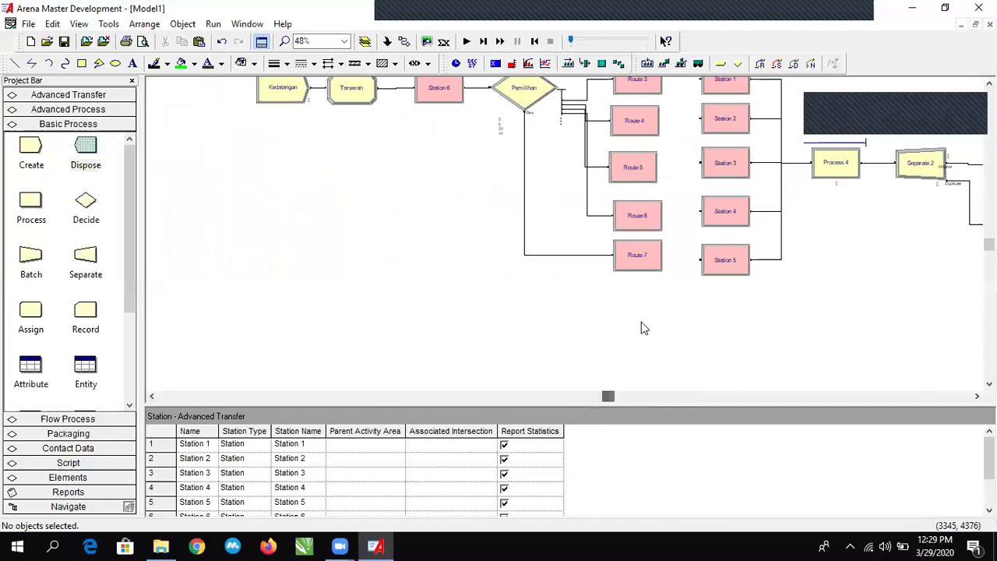
scroll(642, 324, "up", 3)
left_click(465, 41)
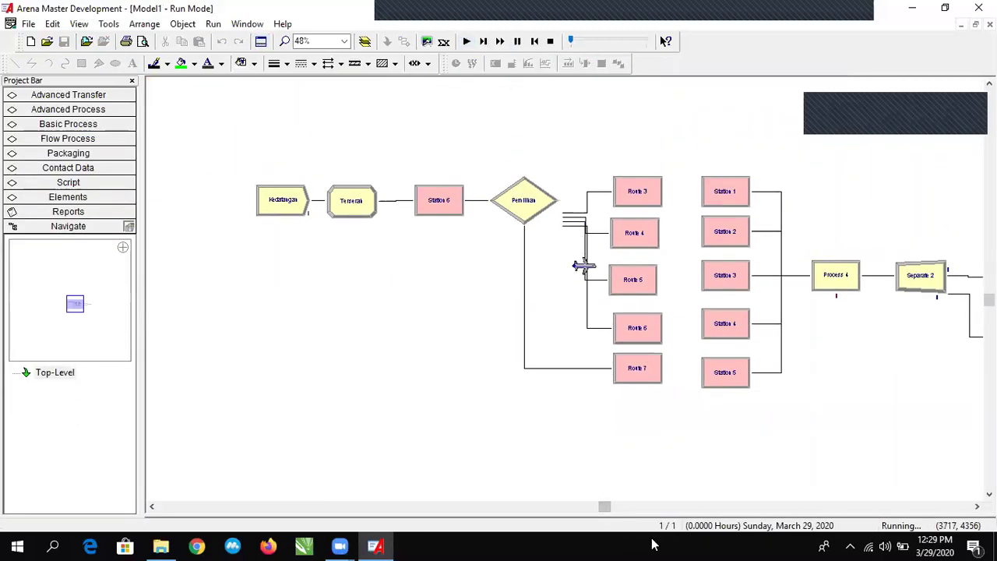
left_click_drag(615, 507, 643, 514)
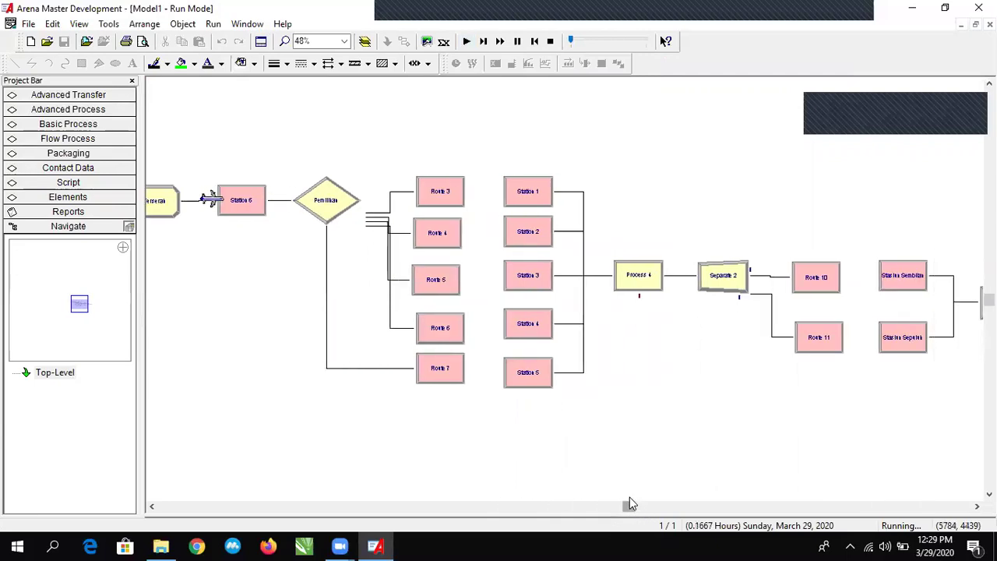
left_click_drag(628, 508, 659, 510)
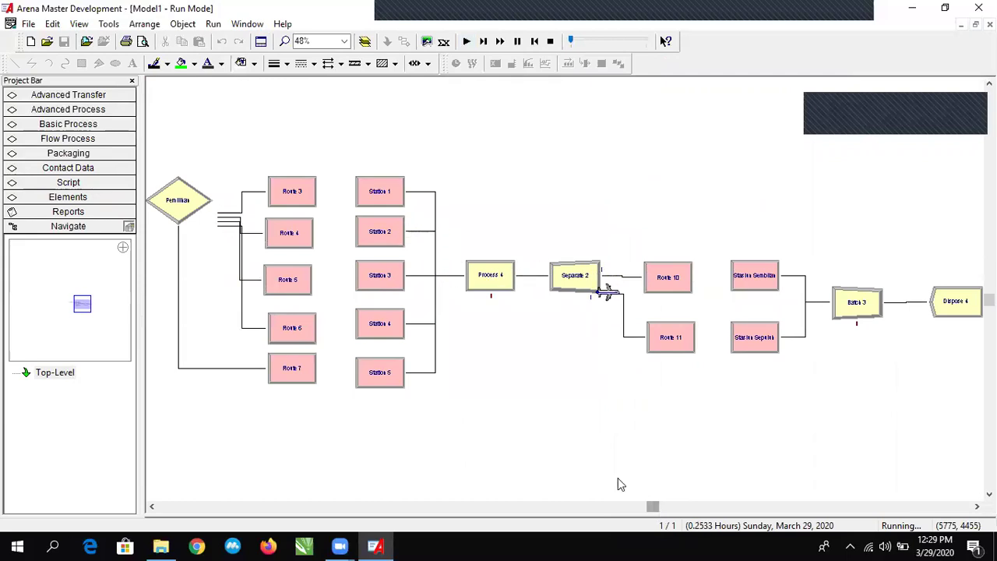
key("minus")
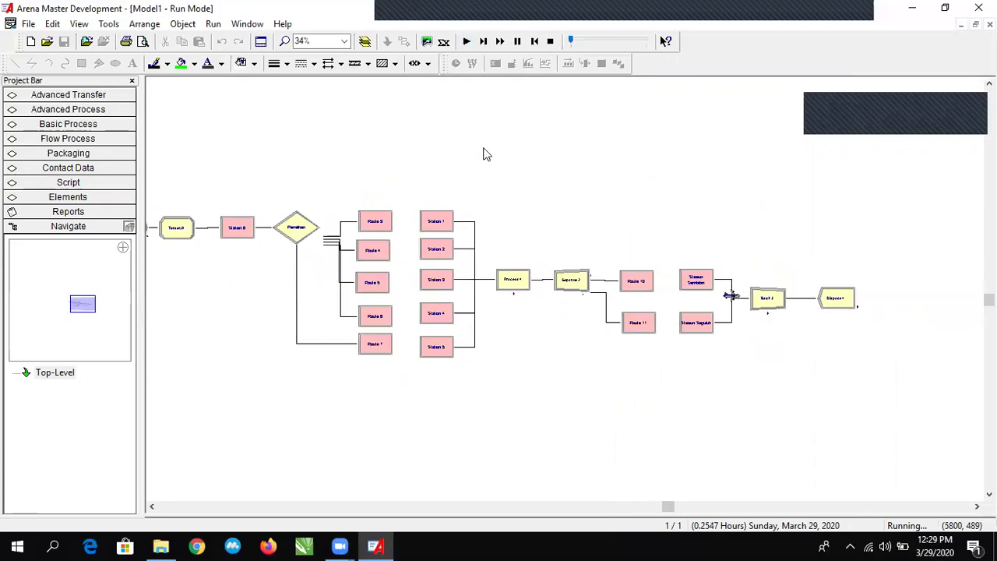
key("minus")
key("minus")
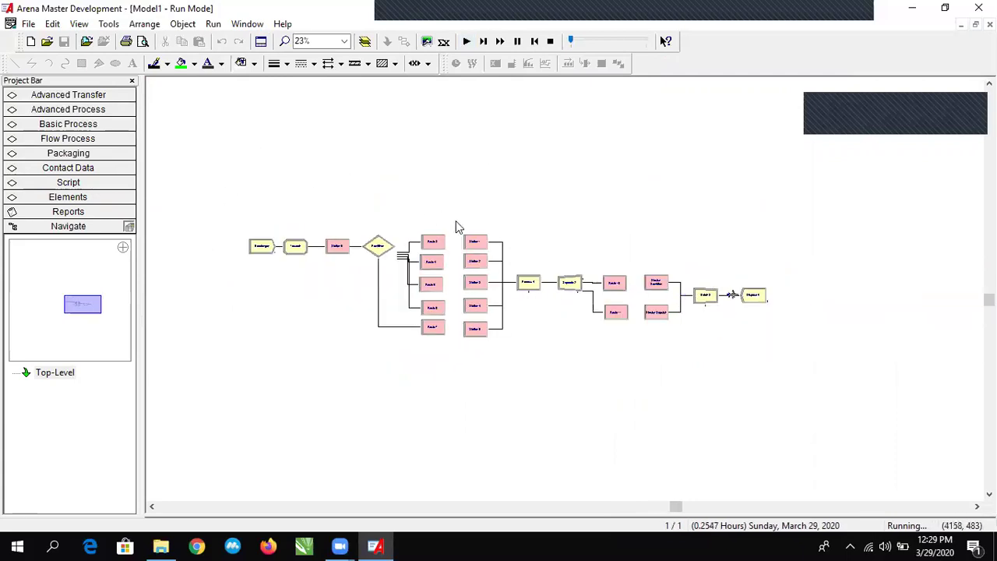
key("plus")
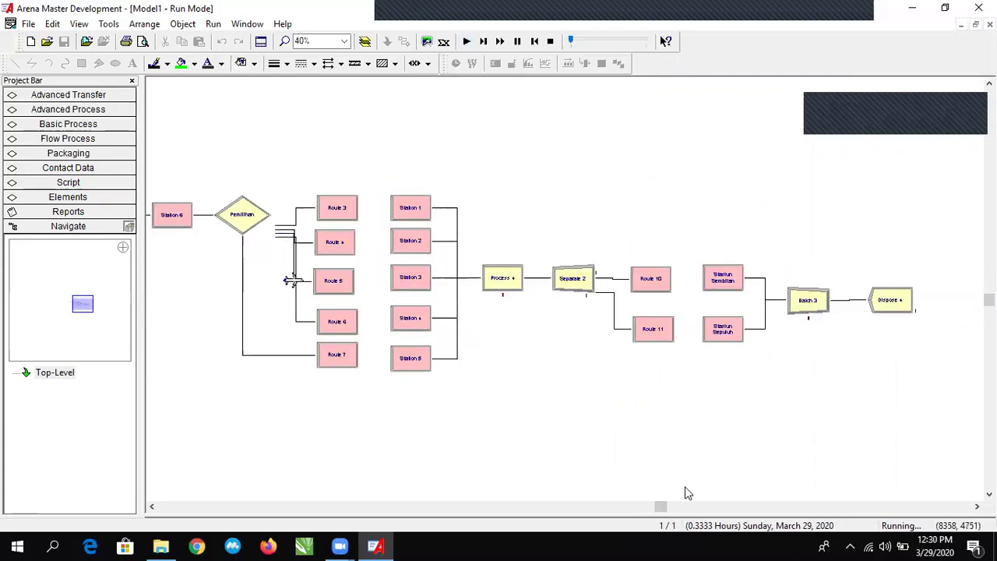
left_click_drag(659, 507, 650, 505)
key("minus")
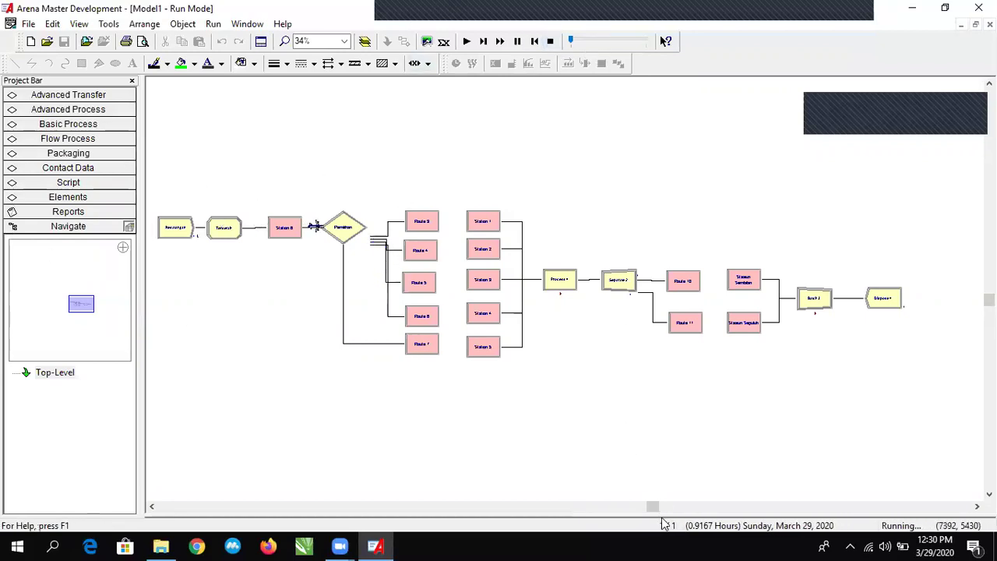
left_click(550, 41)
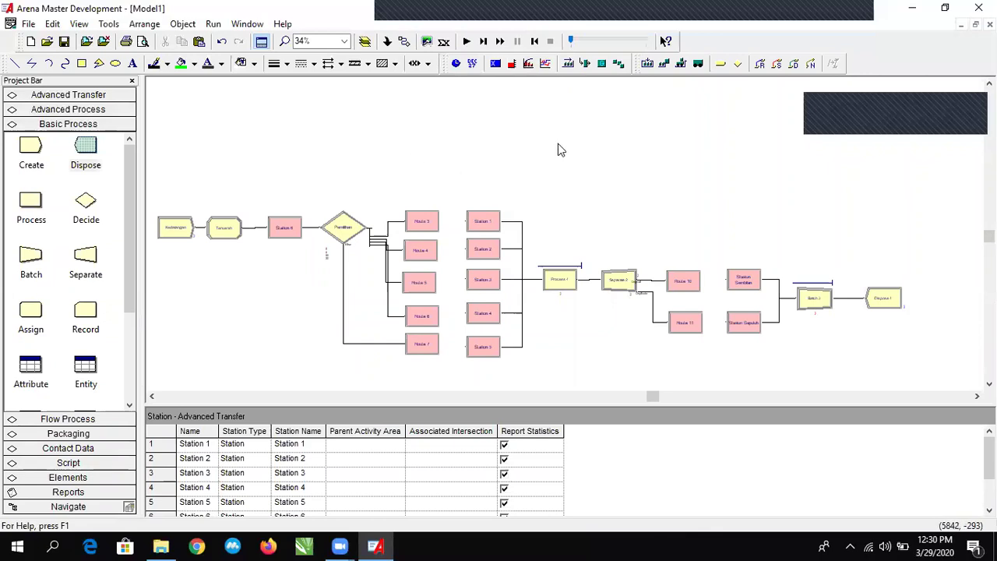
left_click_drag(210, 179, 935, 390)
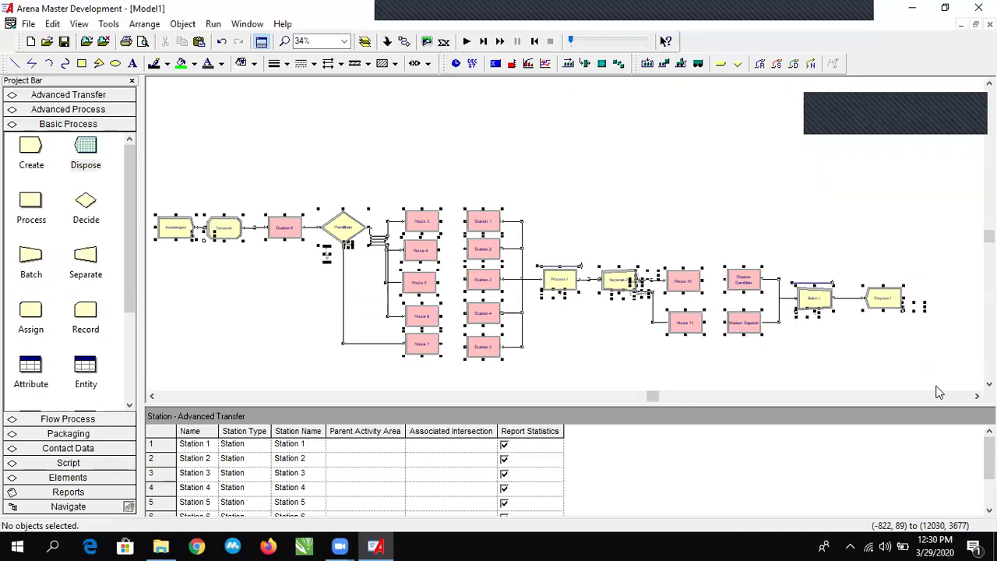
left_click(261, 145)
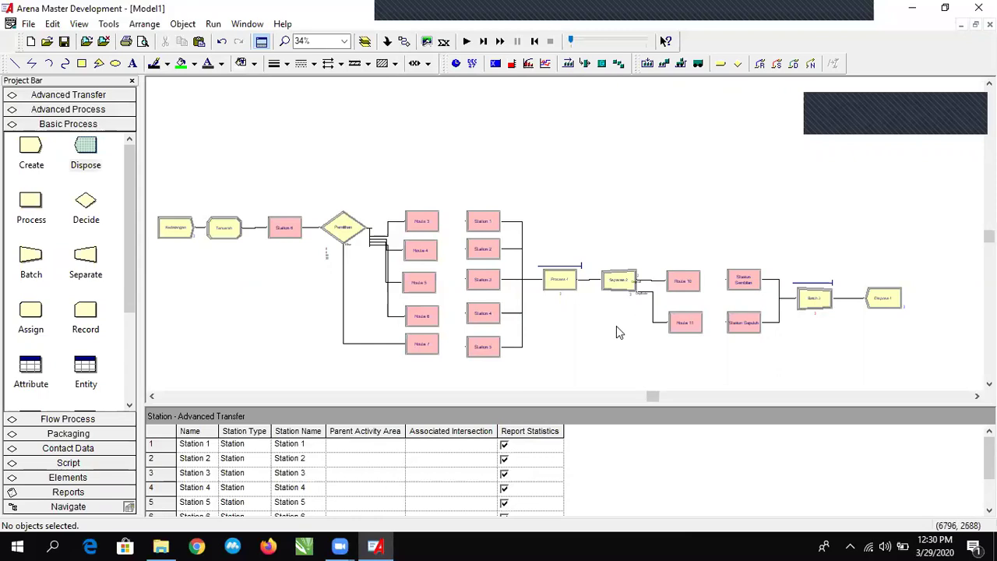
key("minus")
left_click_drag(196, 163, 941, 367)
left_click(623, 169)
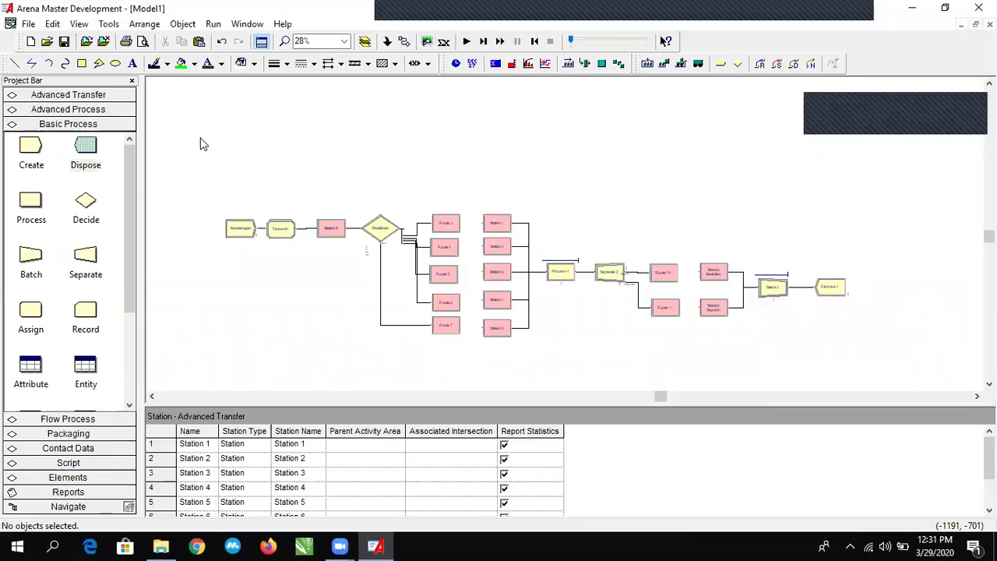
left_click_drag(182, 137, 902, 389)
left_click_drag(193, 160, 900, 388)
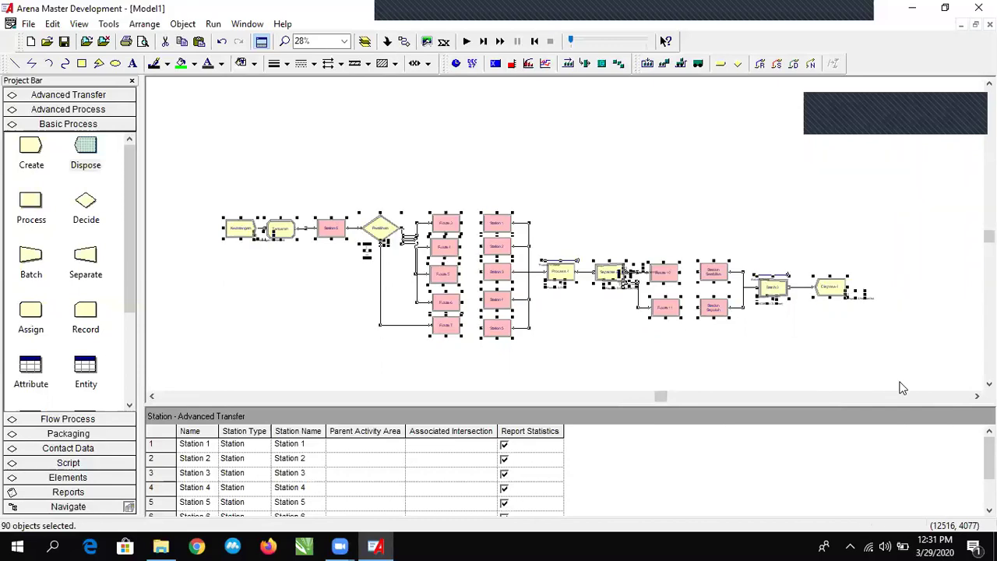
left_click(191, 161)
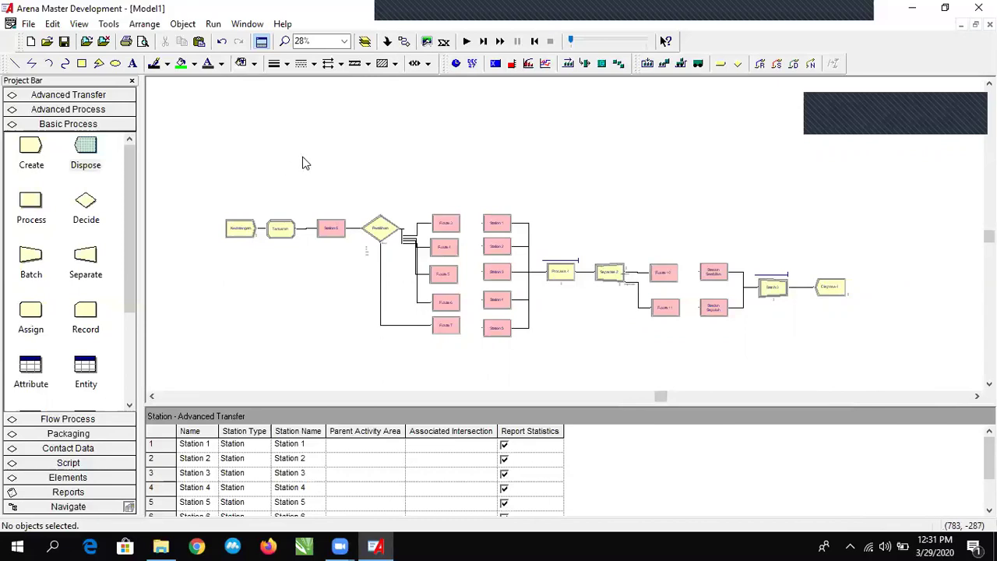
left_click_drag(181, 156, 892, 379)
left_click(218, 141)
left_click_drag(199, 167, 900, 373)
left_click(390, 184)
left_click_drag(184, 165, 845, 385)
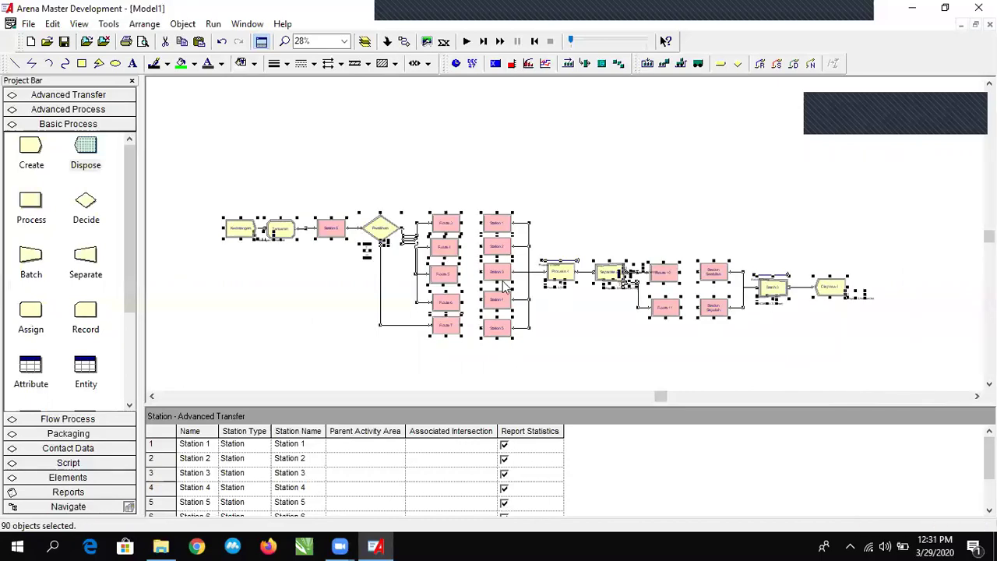
Move the entire selected flowchart slightly down and to the right on the canvas, and clear the selection.
left_click_drag(495, 234, 512, 247)
left_click(527, 158)
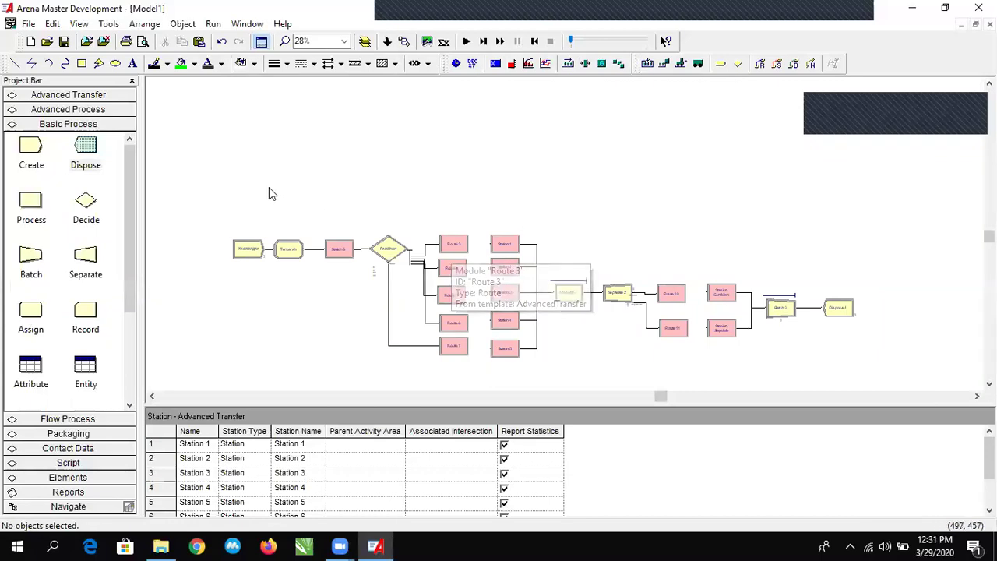
left_click_drag(572, 379, 918, 384)
left_click(636, 179)
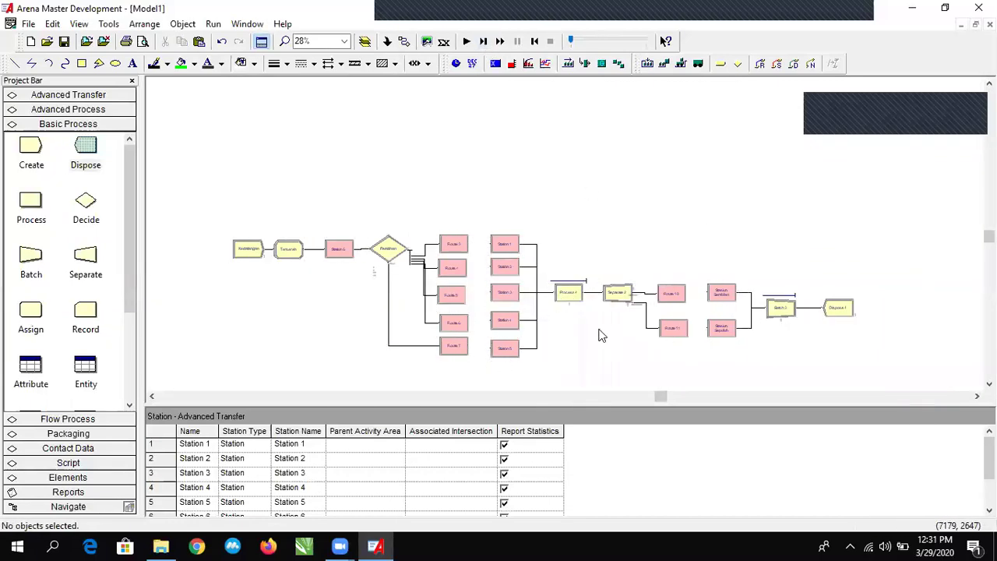
Look through the modules in the Flow Process, Advanced Transfer, Advanced Process and Basic Process templates.
scroll(49, 327, "down", 3)
left_click(78, 419)
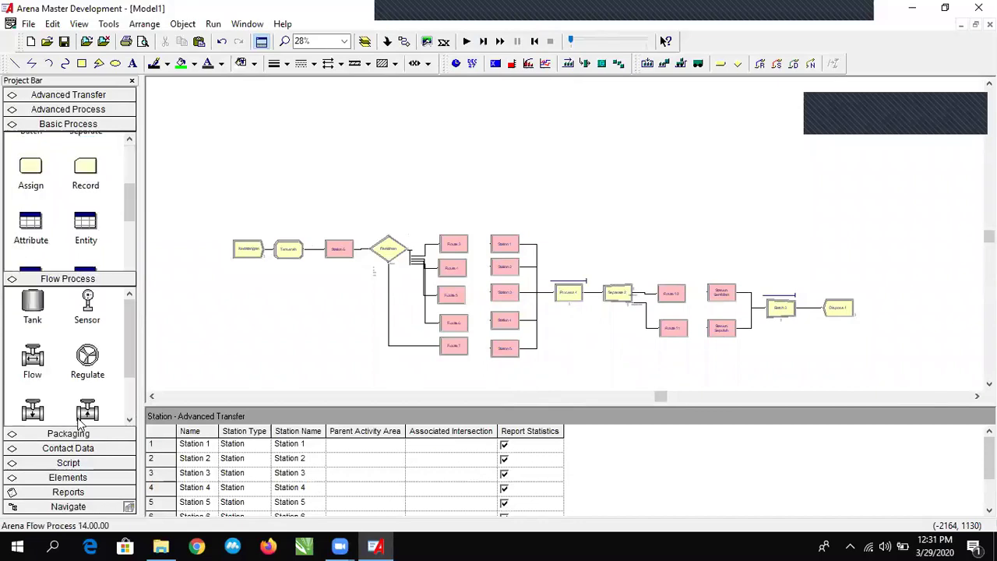
left_click(69, 109)
left_click(74, 95)
scroll(82, 233, "down", 1)
scroll(86, 231, "up", 1)
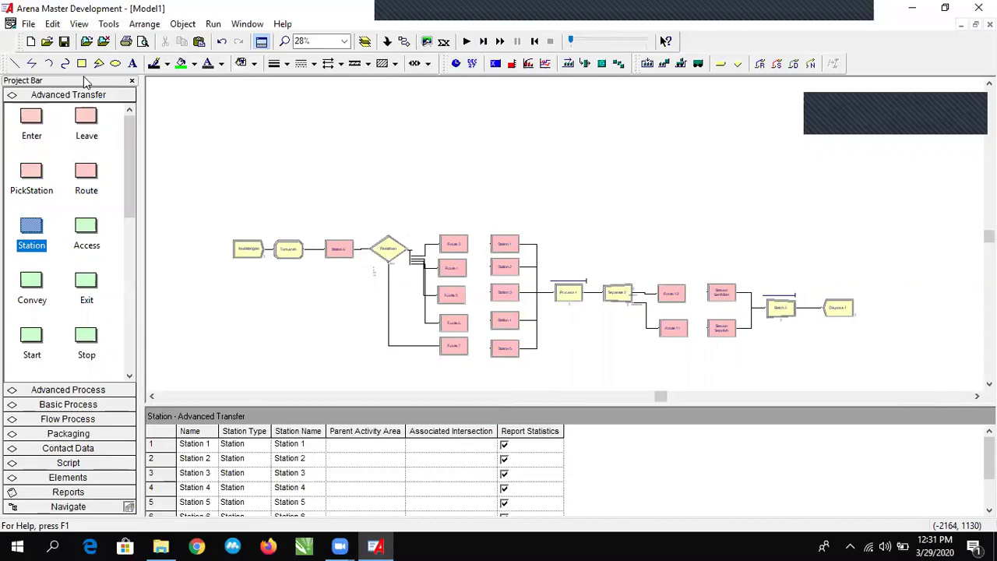
left_click(69, 390)
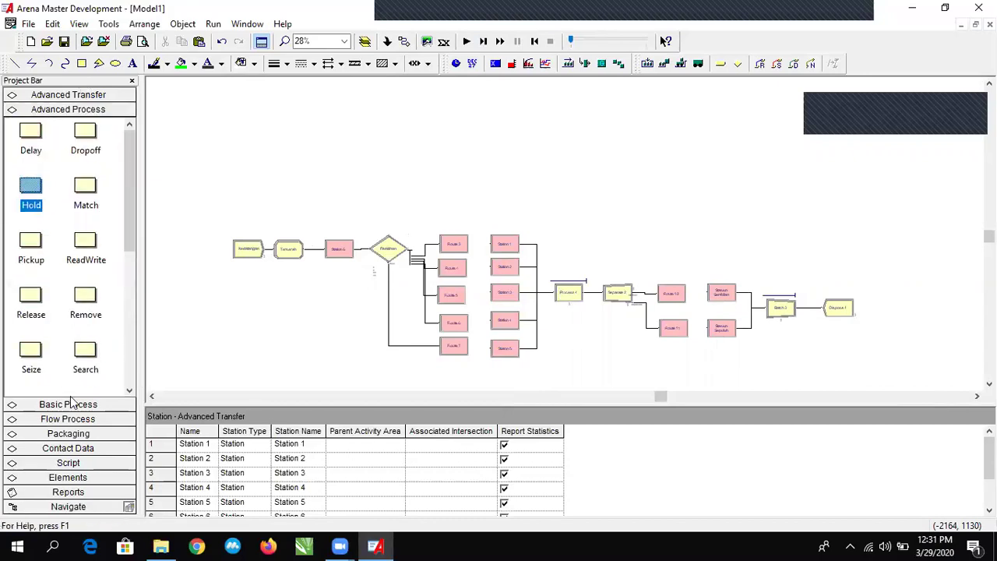
left_click(74, 404)
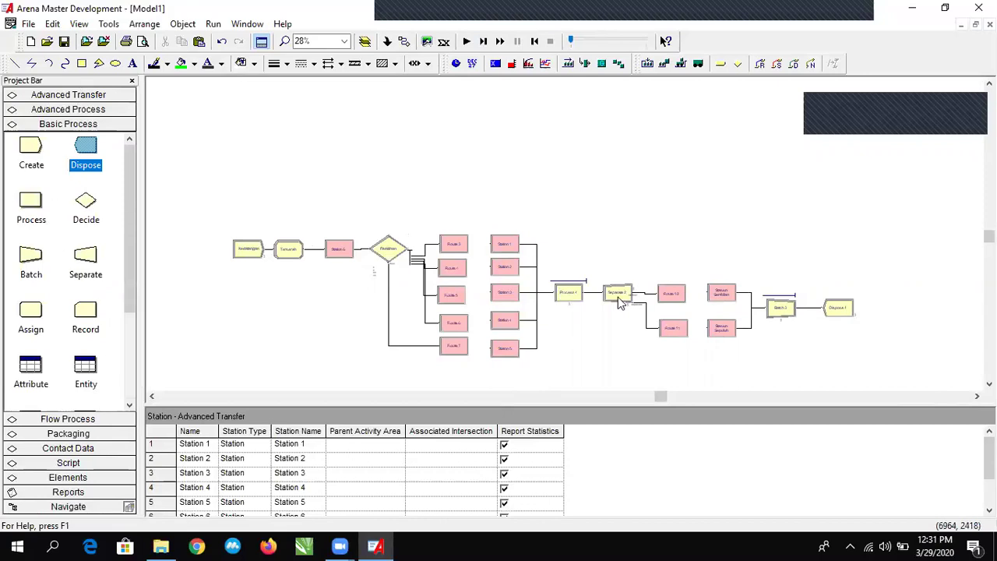
Examine the model at closer range from Kedatangan through Pemilihan, the routes and stations to Batch 3, and display the Flow Process modules.
left_click_drag(205, 180, 912, 390)
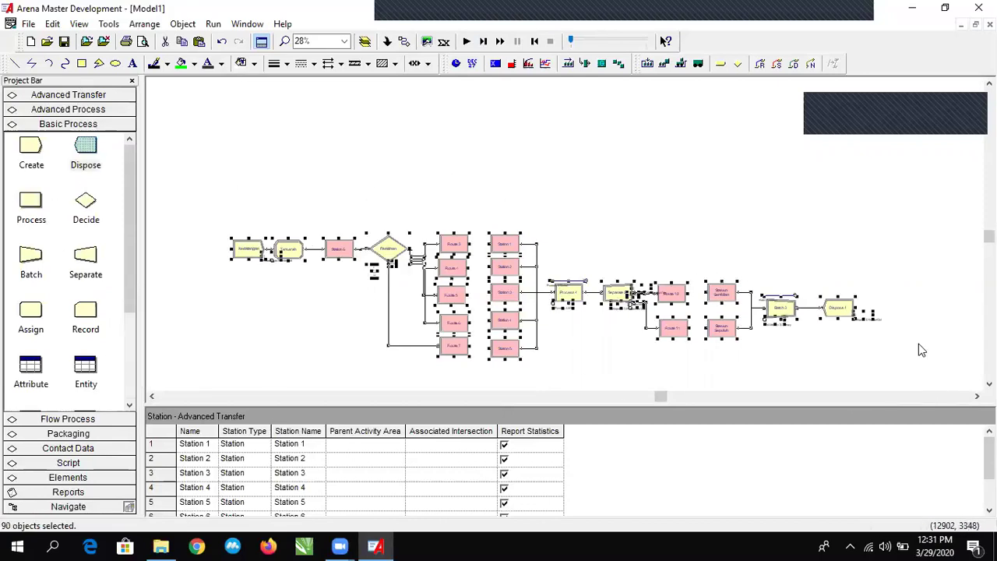
scroll(917, 340, "up", 3)
left_click(720, 268)
left_click_drag(653, 402, 589, 399)
scroll(535, 234, "down", 3)
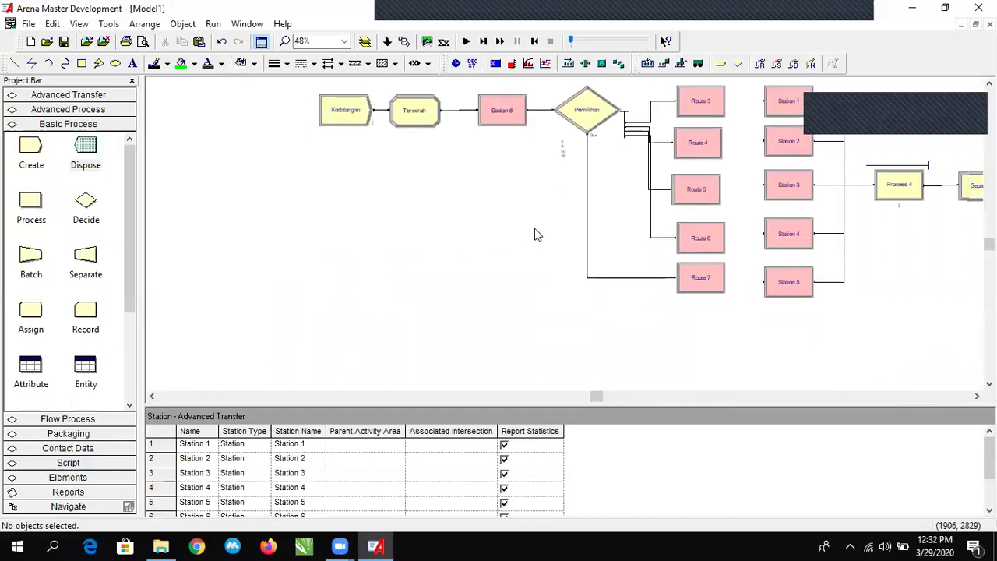
scroll(535, 234, "up", 1)
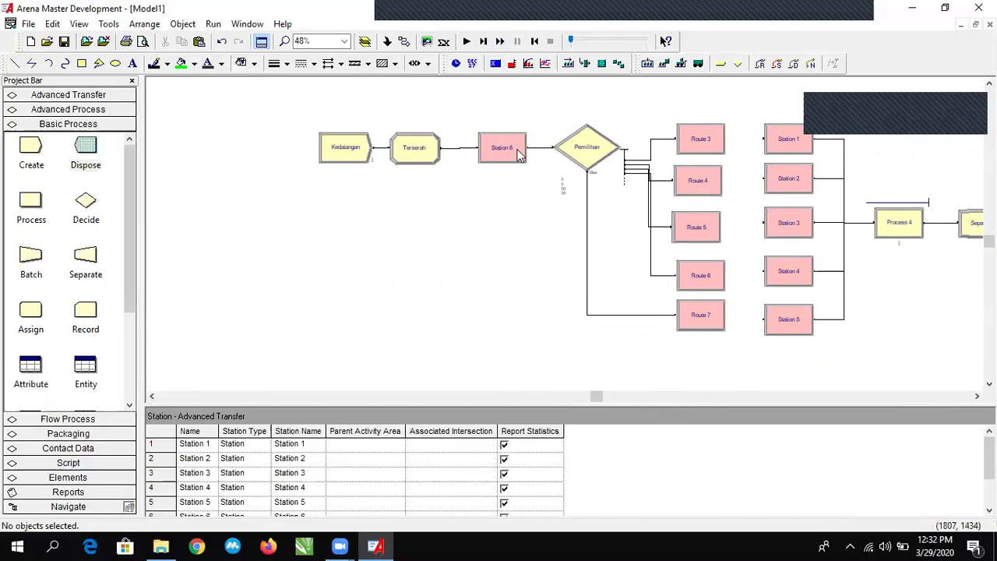
mouse_move(595, 397)
left_mouse_down()
mouse_move(692, 397)
mouse_move(596, 391)
left_mouse_up()
scroll(45, 256, "down", 3)
scroll(72, 352, "up", 3)
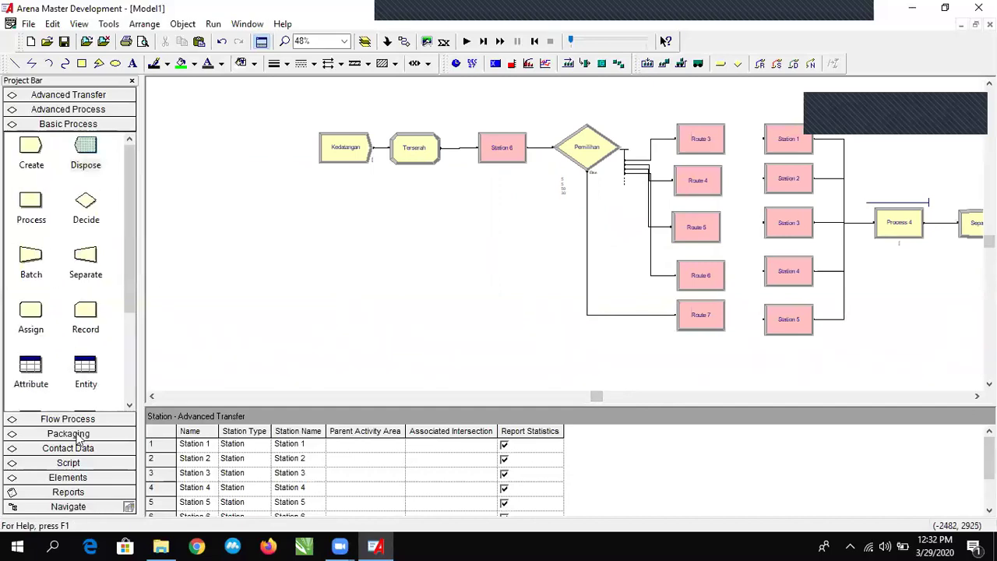
left_click(80, 419)
scroll(489, 257, "up", 3)
scroll(489, 257, "down", 2)
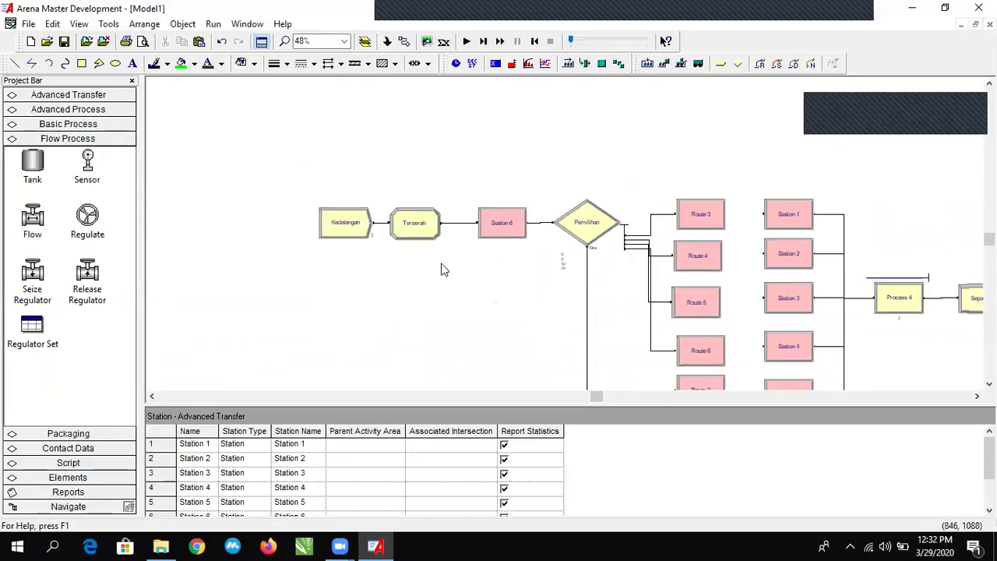
mouse_move(594, 396)
left_mouse_down()
mouse_move(668, 394)
mouse_move(586, 396)
left_mouse_up()
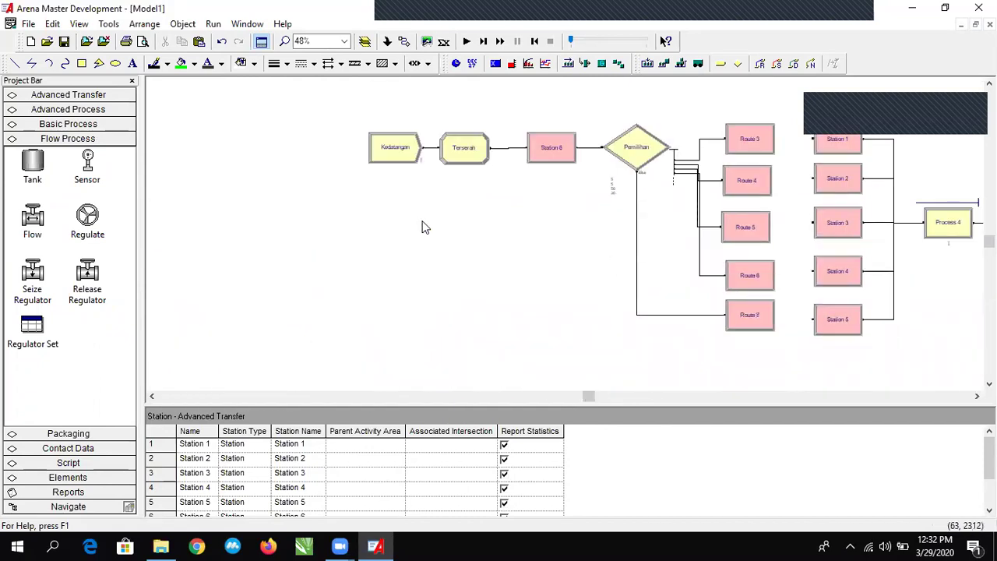
left_click_drag(345, 161, 745, 373)
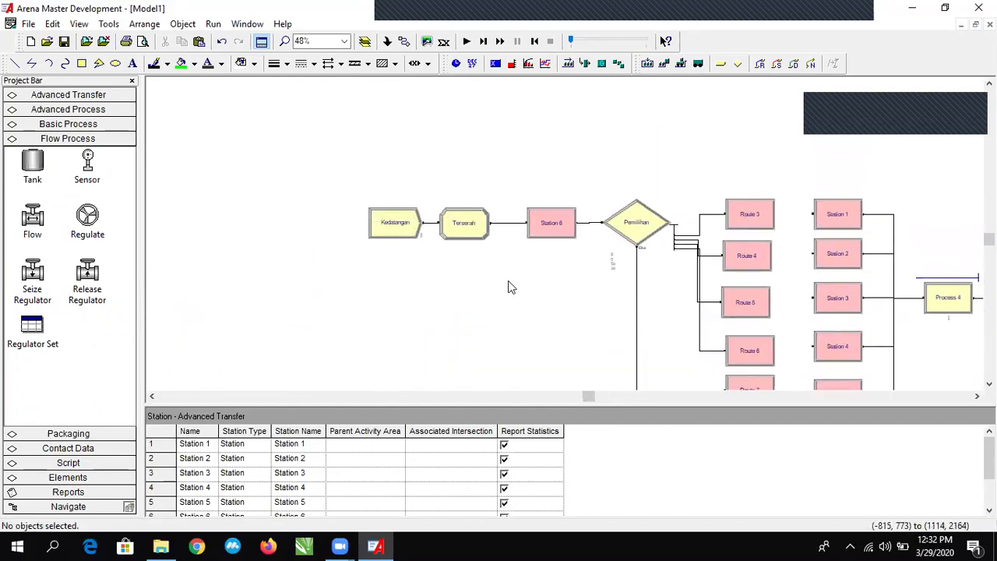
scroll(333, 156, "down", 2)
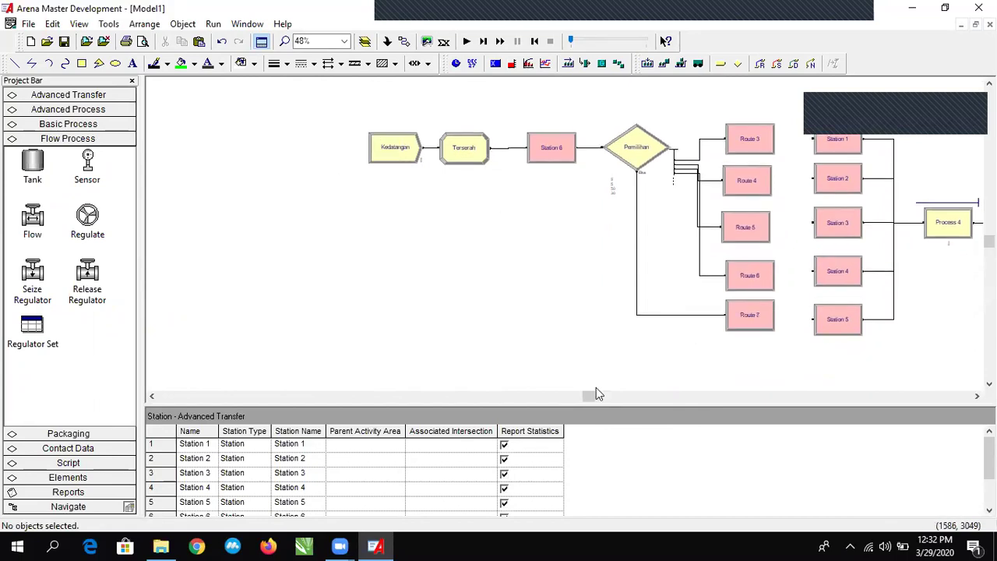
left_click_drag(590, 396, 661, 397)
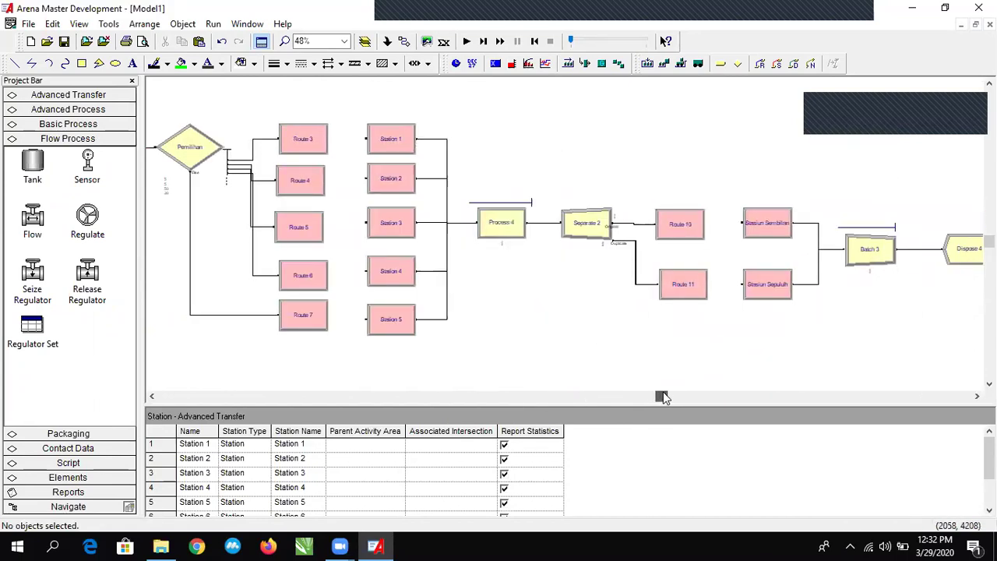
Select all modules from Kedatangan to Dispose 4, shift them slightly down and to the right together, and deselect them.
key("minus")
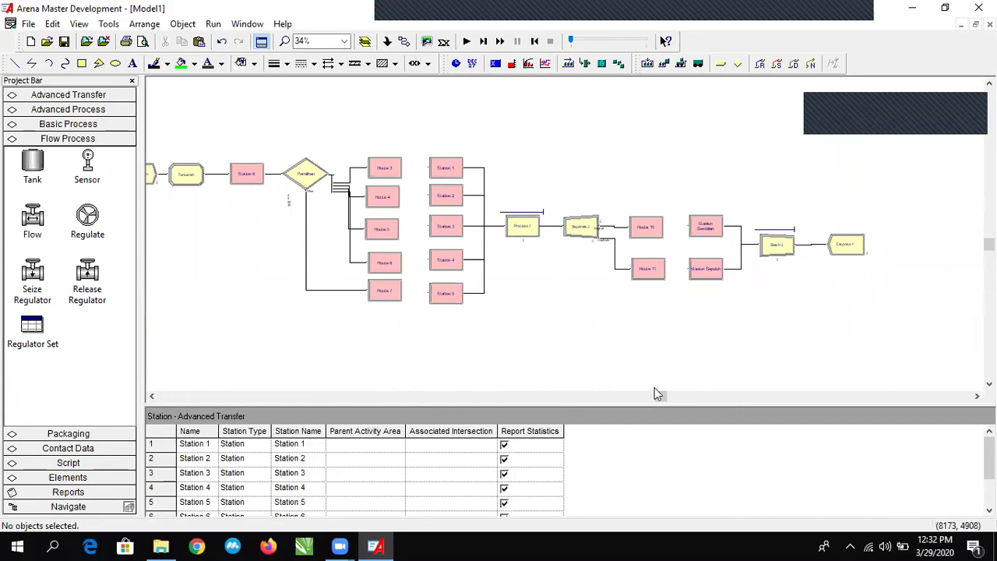
scroll(662, 399, "left", 2)
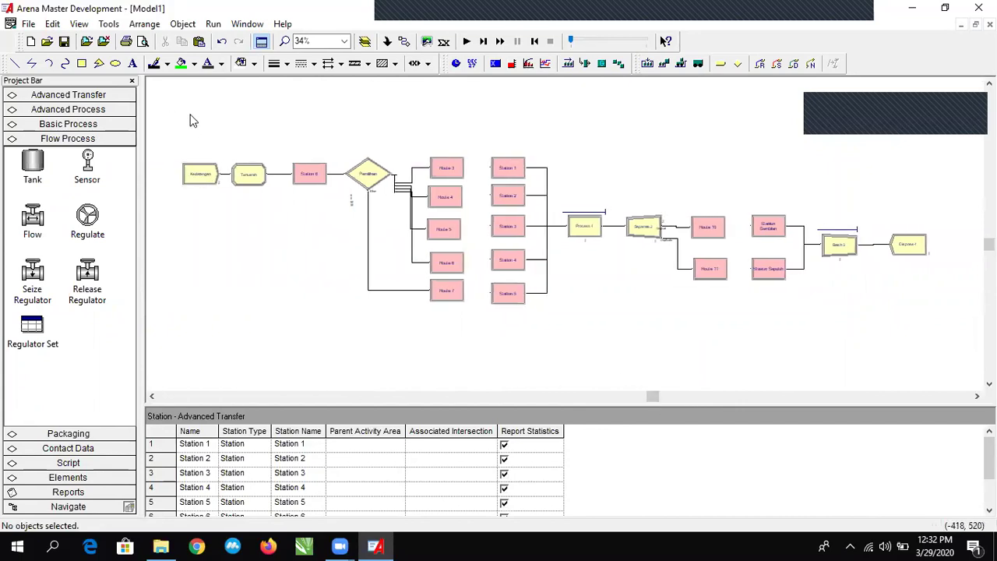
left_click_drag(173, 131, 947, 356)
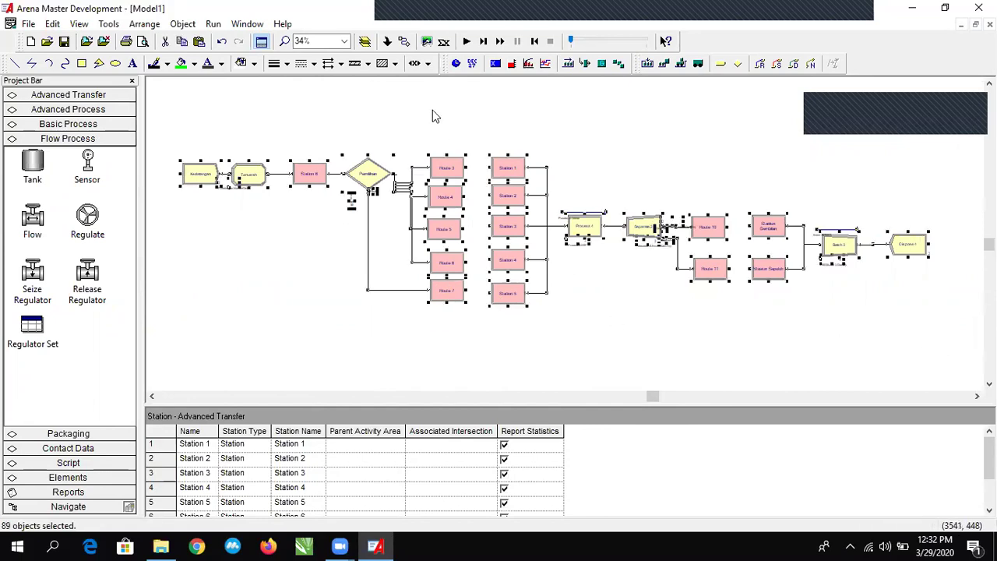
left_click_drag(448, 170, 459, 185)
left_click(404, 141)
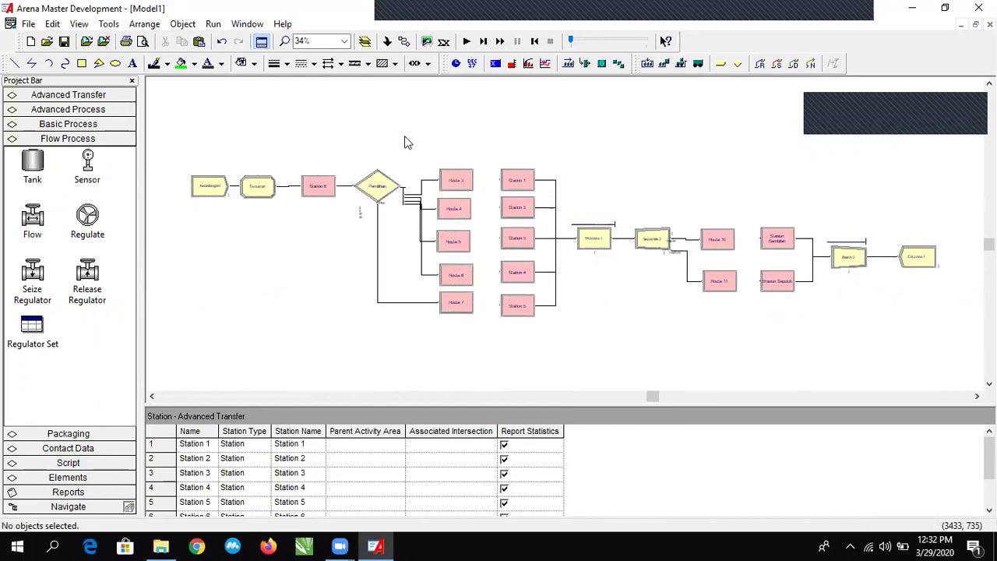
left_click(60, 93)
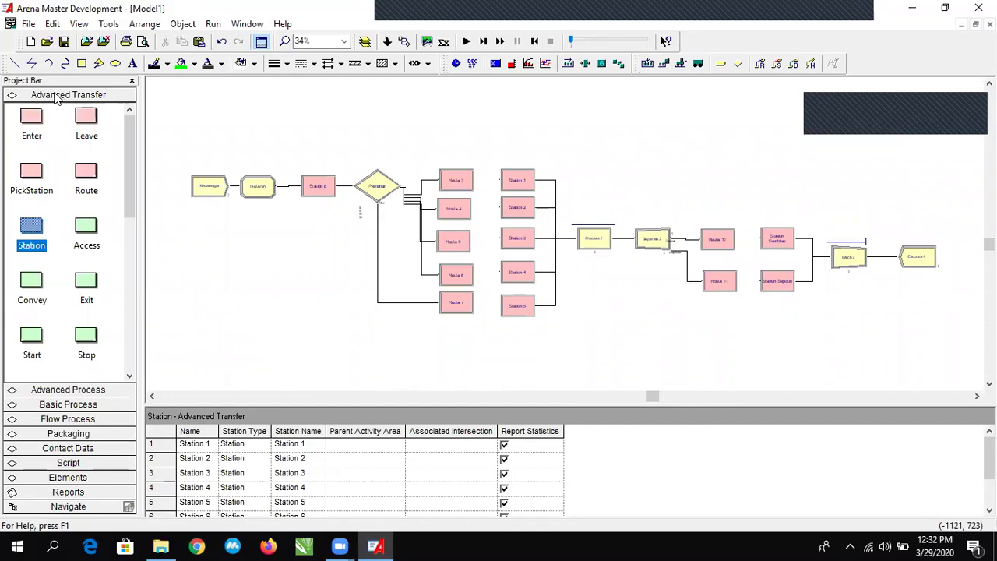
left_click(93, 388)
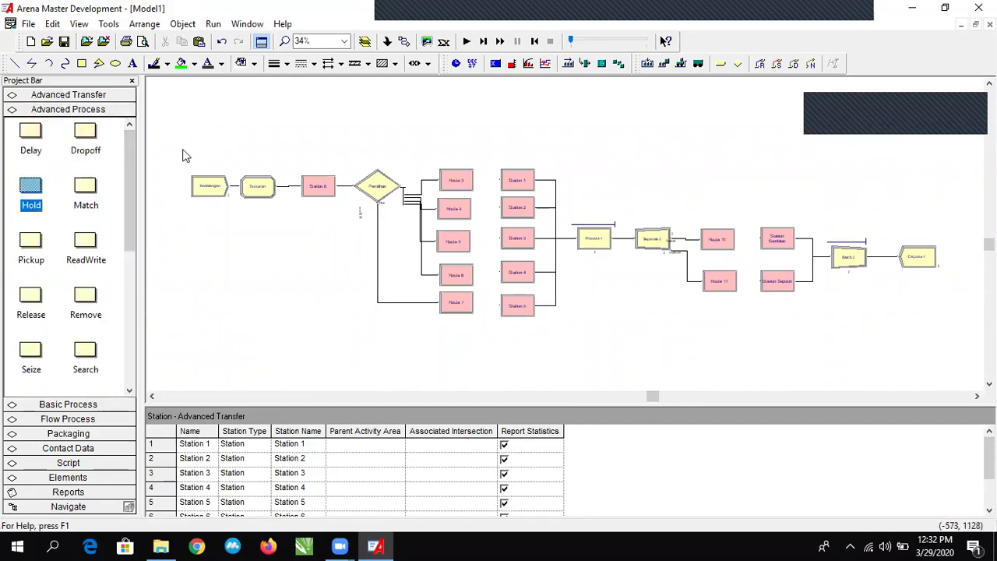
left_click(416, 156)
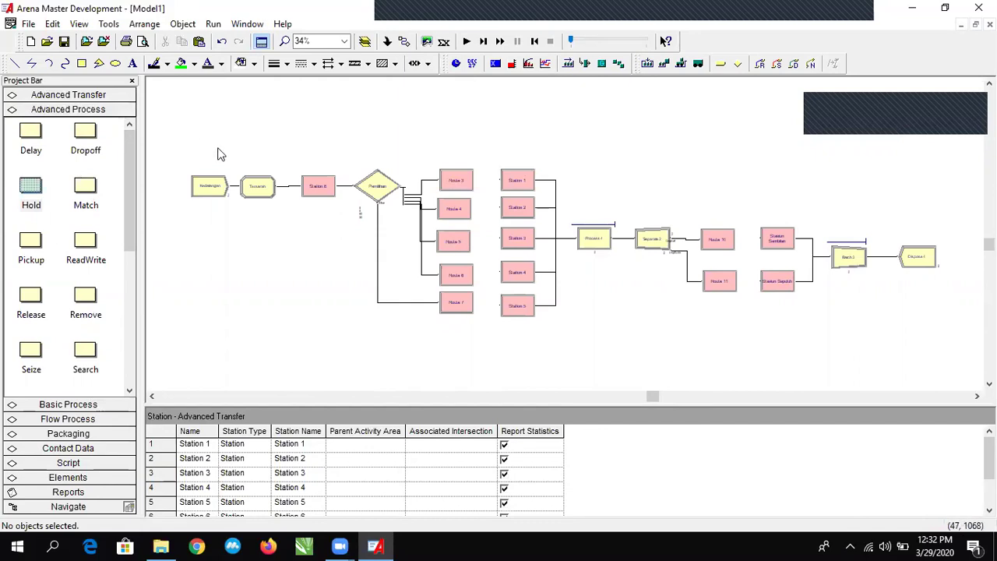
scroll(118, 194, "down", 3)
scroll(68, 198, "up", 5)
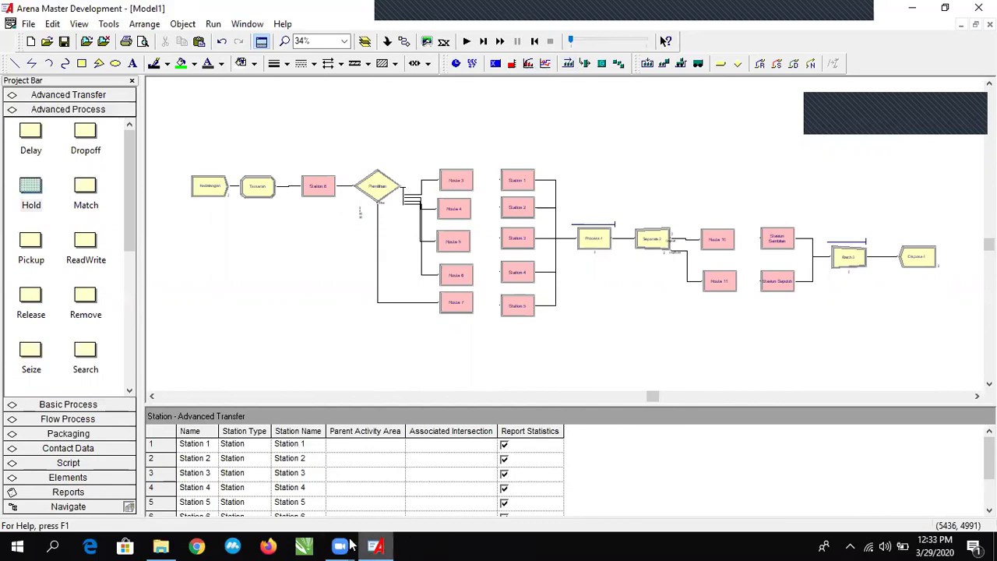
Switch from the Arena model to the Zoom home window.
mouse_move(339, 546)
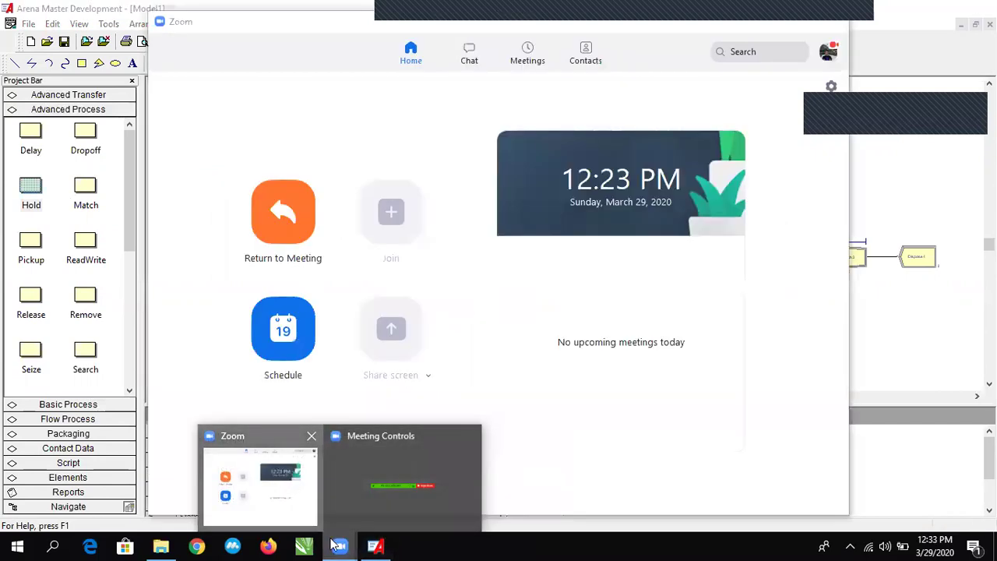
left_click(282, 493)
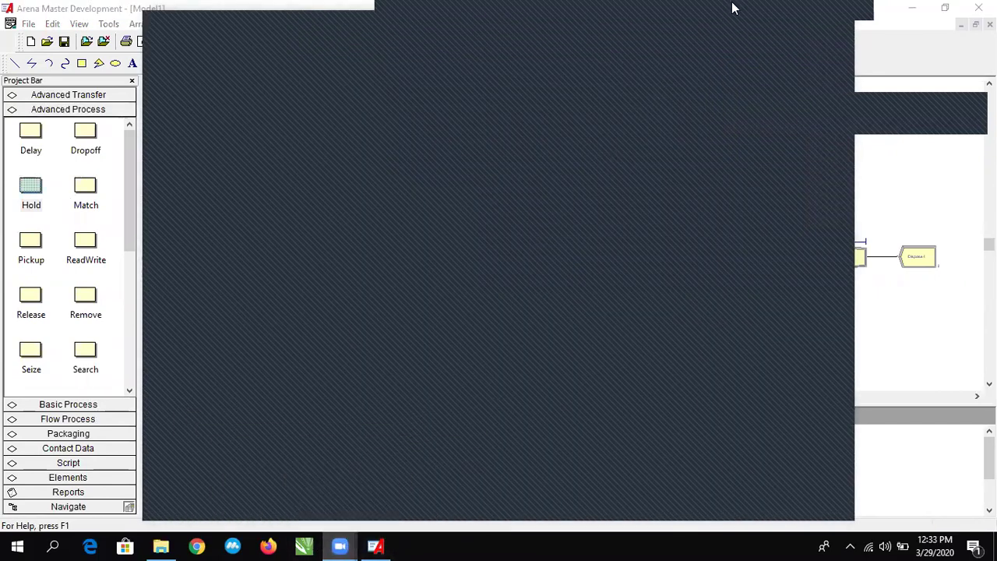